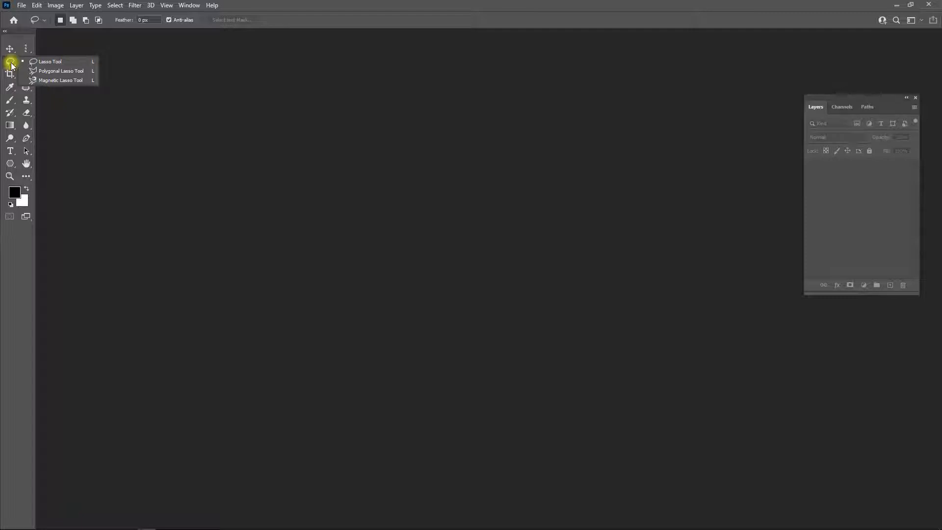
# - Open the horse photo 17 from the Wallpaper folder
pyautogui.click(11, 62)
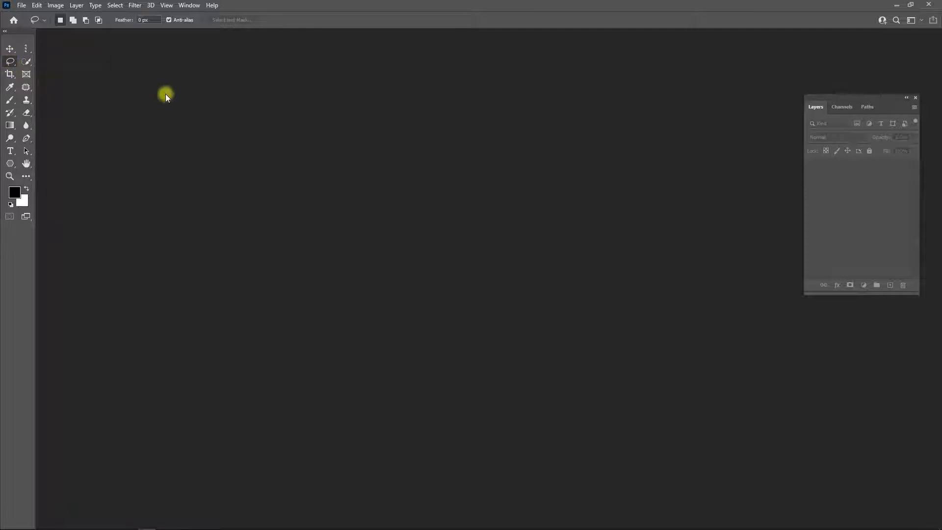
pyautogui.hotkey('ctrl', 'o')
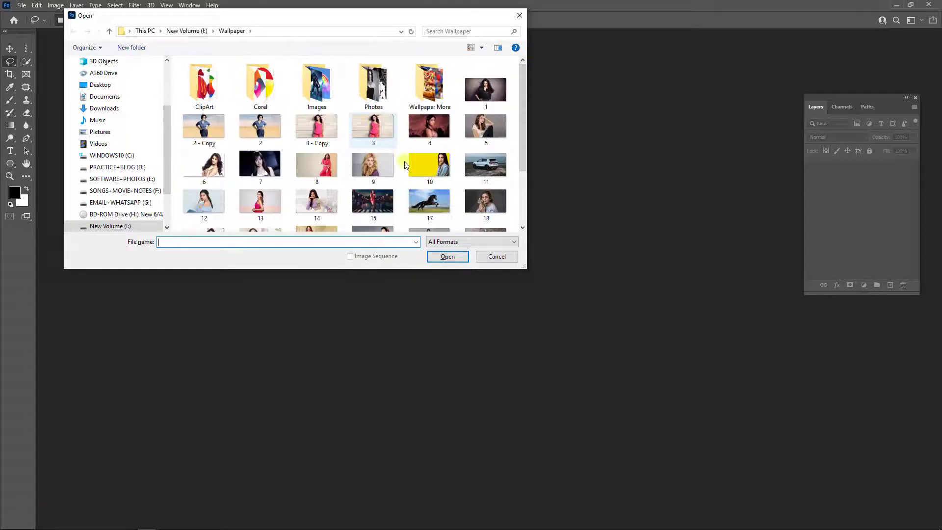
pyautogui.scroll(-3, 405, 165)
pyautogui.click(440, 93)
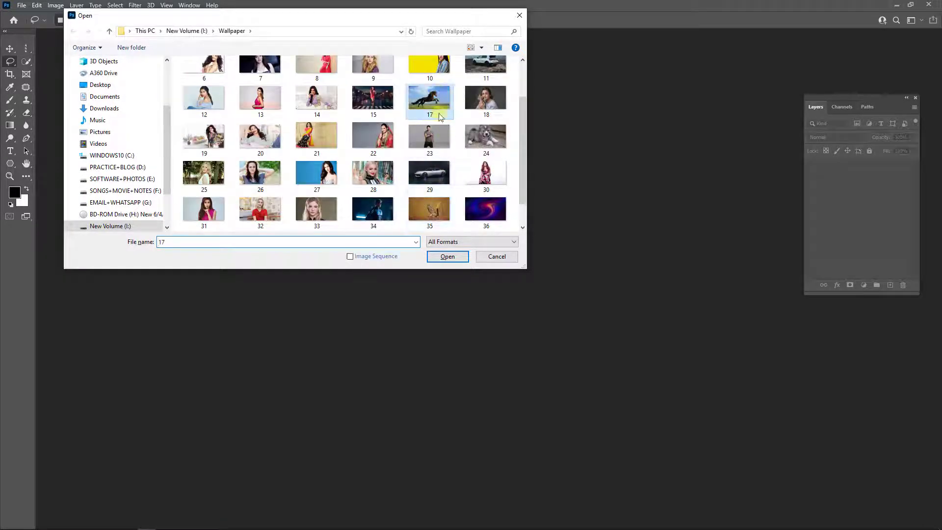
pyautogui.click(446, 256)
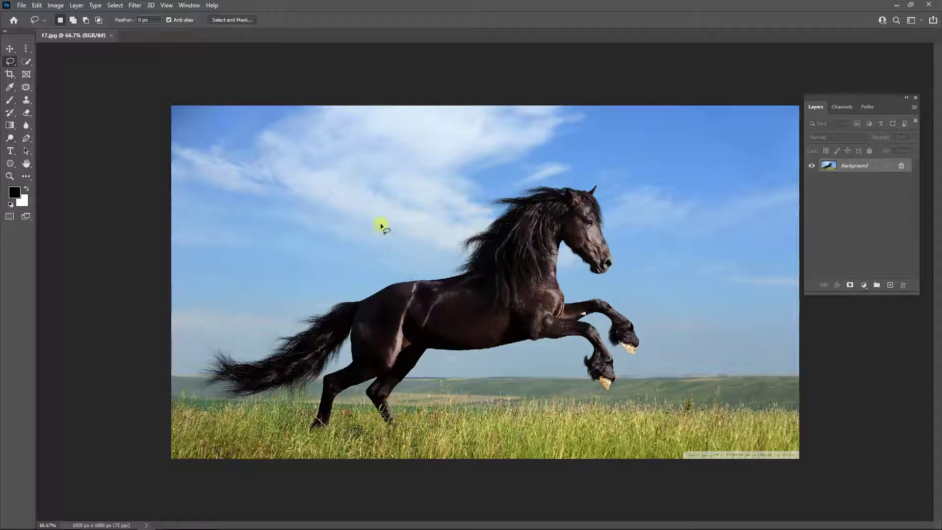
# - Trace a freehand selection around the whole horse, including its tail and legs, with the Lasso Tool
pyautogui.click(10, 61)
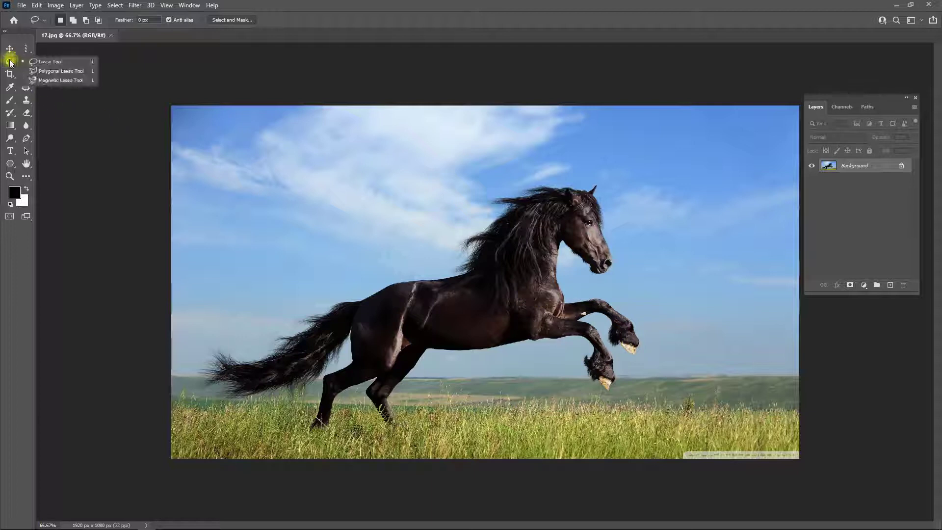
pyautogui.click(38, 63)
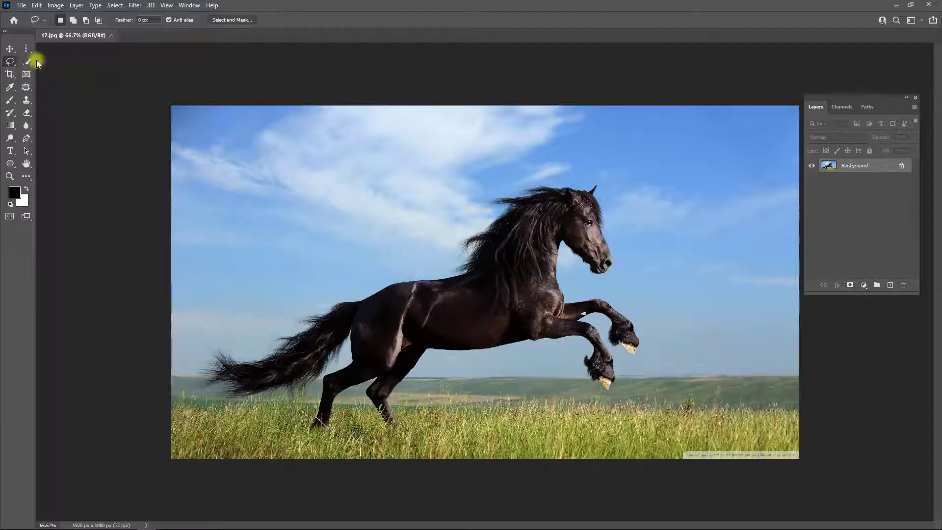
pyautogui.click(8, 62)
pyautogui.click(31, 64)
pyautogui.moveTo(453, 281); pyautogui.dragTo(473, 267)
pyautogui.moveTo(541, 200)
pyautogui.mouseDown()
pyautogui.moveTo(588, 196)
pyautogui.moveTo(607, 228)
pyautogui.moveTo(609, 274)
pyautogui.moveTo(559, 242)
pyautogui.moveTo(560, 285)
pyautogui.moveTo(565, 301)
pyautogui.moveTo(617, 307)
pyautogui.moveTo(642, 340)
pyautogui.moveTo(640, 355)
pyautogui.moveTo(627, 351)
pyautogui.moveTo(604, 314)
pyautogui.moveTo(578, 318)
pyautogui.moveTo(608, 349)
pyautogui.moveTo(617, 381)
pyautogui.moveTo(609, 390)
pyautogui.moveTo(587, 370)
pyautogui.moveTo(590, 340)
pyautogui.moveTo(522, 337)
pyautogui.moveTo(427, 352)
pyautogui.moveTo(387, 390)
pyautogui.moveTo(393, 423)
pyautogui.moveTo(367, 398)
pyautogui.moveTo(377, 379)
pyautogui.moveTo(337, 399)
pyautogui.moveTo(310, 430)
pyautogui.moveTo(327, 378)
pyautogui.moveTo(353, 364)
pyautogui.moveTo(353, 332)
pyautogui.moveTo(282, 384)
pyautogui.moveTo(221, 381)
pyautogui.moveTo(219, 371)
pyautogui.moveTo(379, 288)
pyautogui.moveTo(424, 284)
pyautogui.mouseUp()
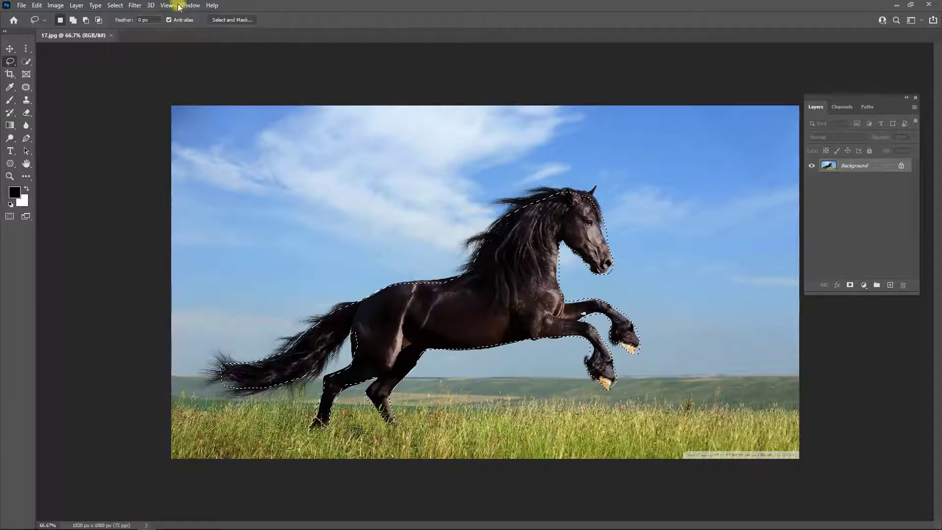
# - Feather the horse selection by 10 pixels and copy it to a new layer
pyautogui.rightClick(505, 264)
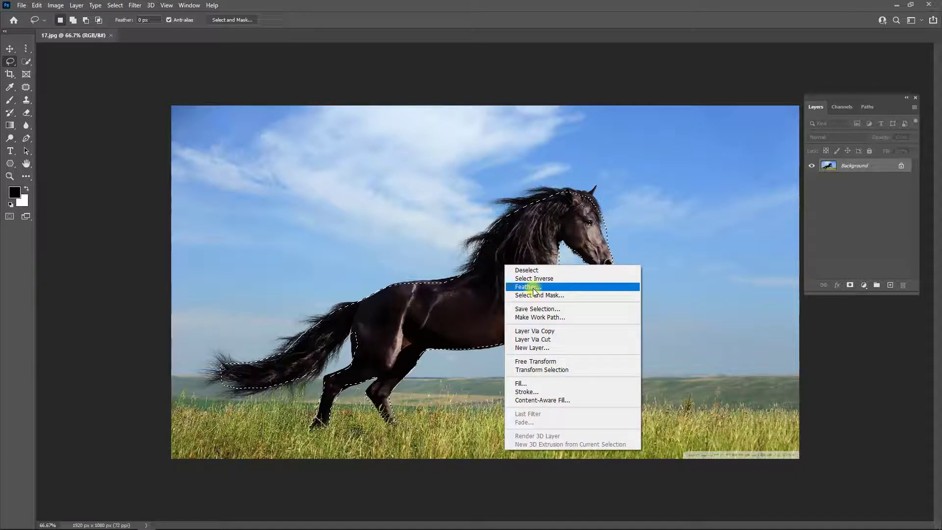
pyautogui.click(534, 292)
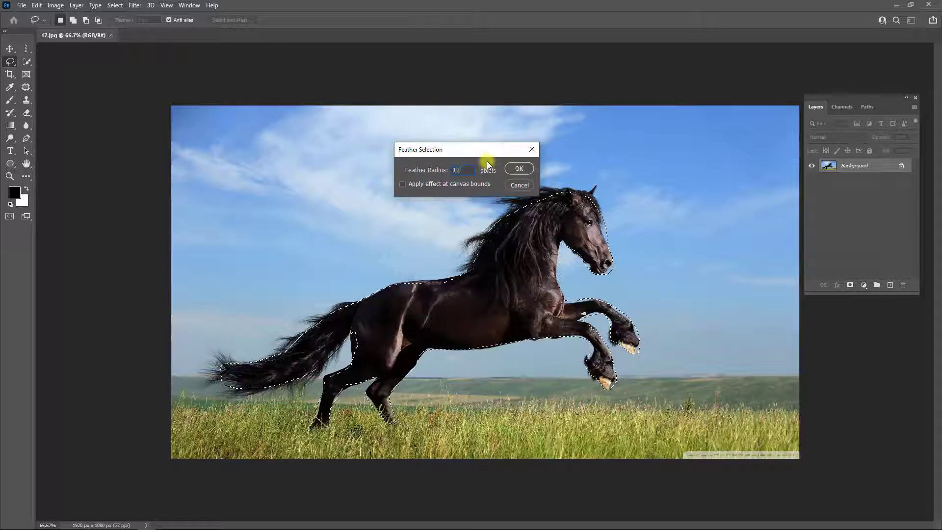
pyautogui.click(523, 168)
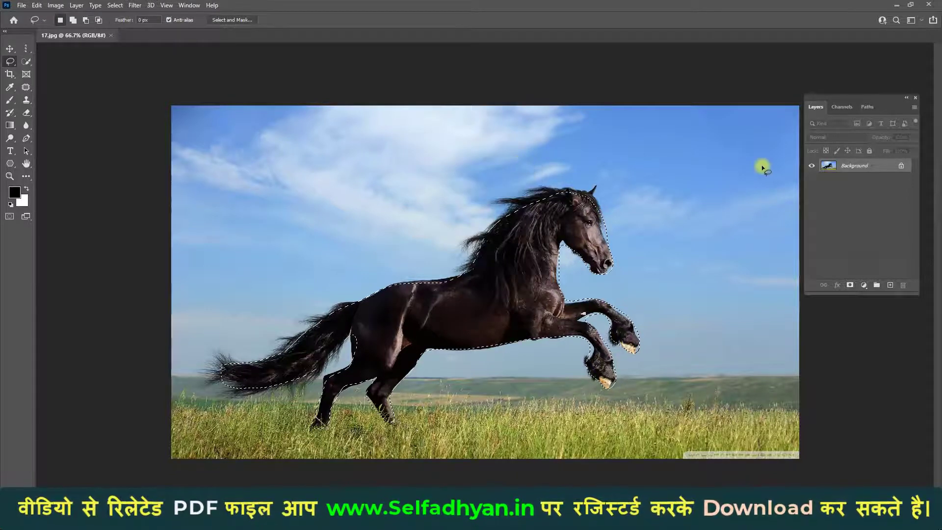
pyautogui.hotkey('ctrl', 'j')
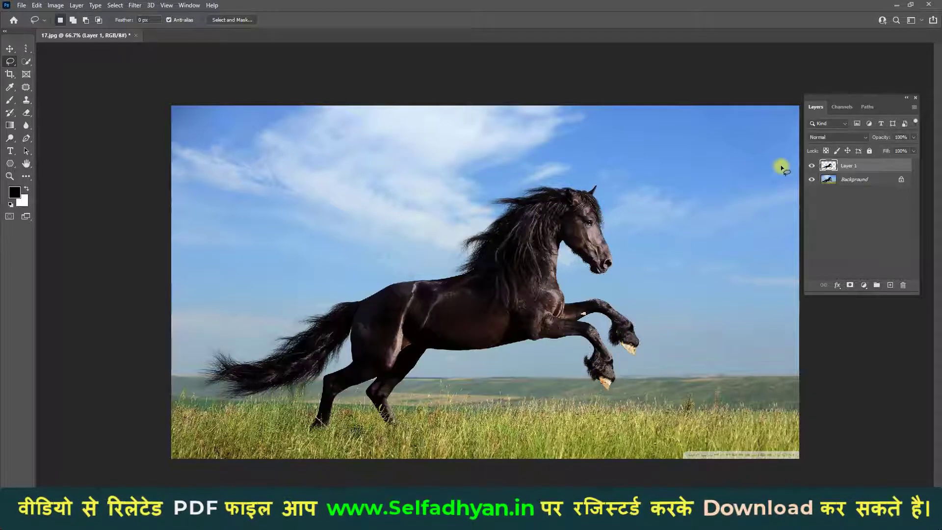
# - Inspect the feathered cutout with the Background layer hidden, show the Background again and delete Layer 1
pyautogui.click(812, 180)
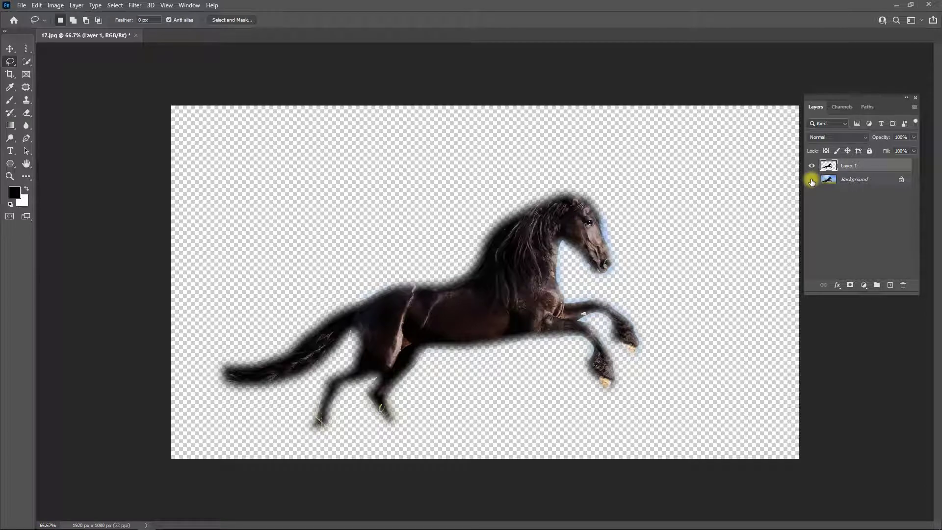
pyautogui.click(812, 180)
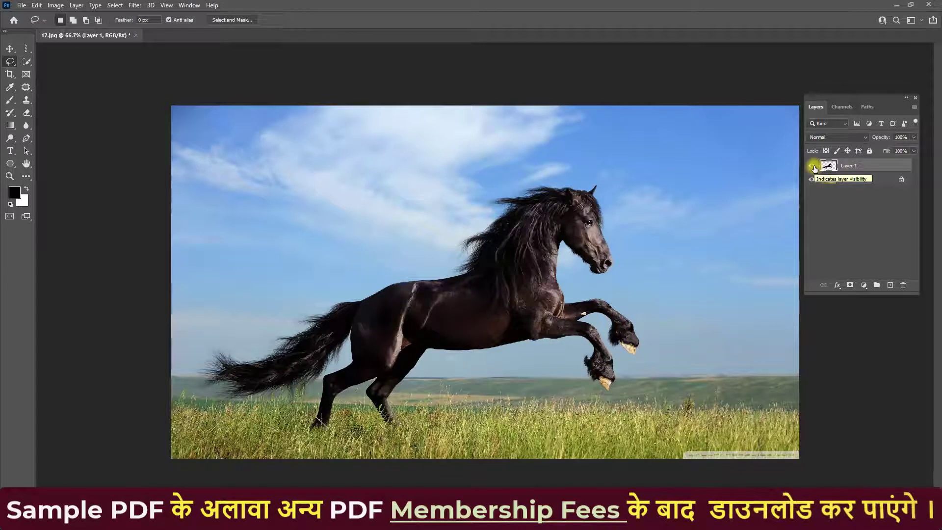
pyautogui.click(812, 167)
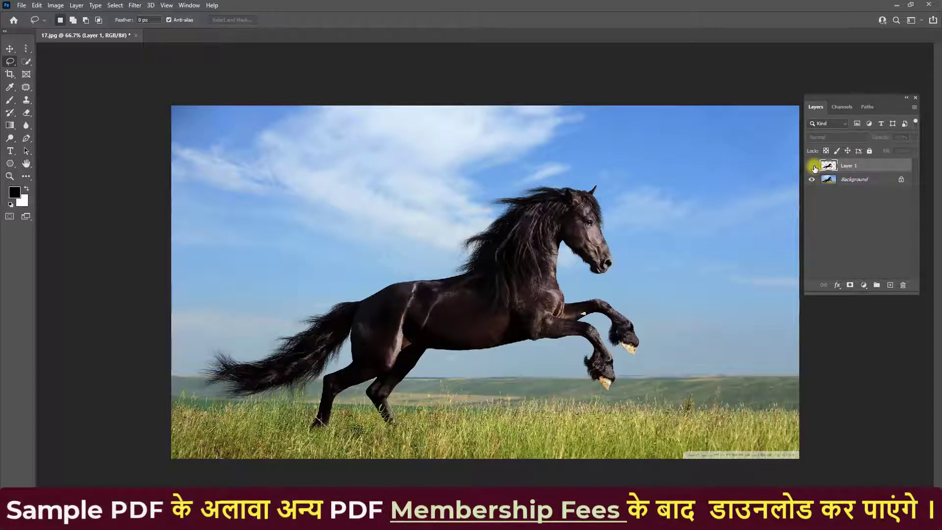
pyautogui.click(837, 181)
pyautogui.click(831, 165)
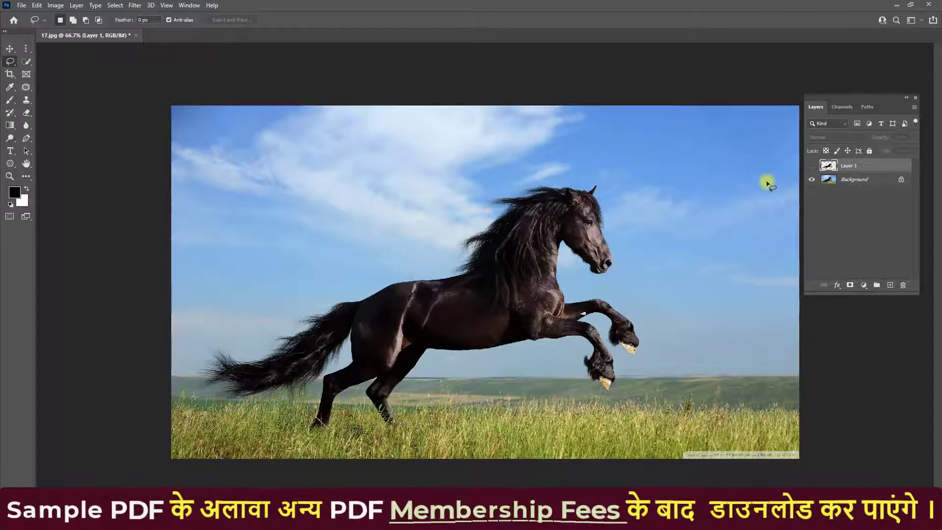
pyautogui.click(905, 287)
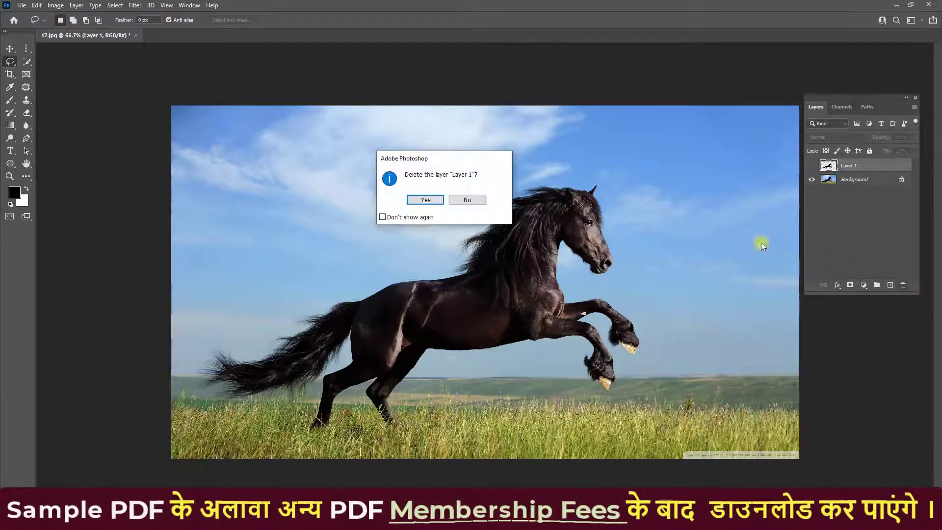
pyautogui.click(427, 201)
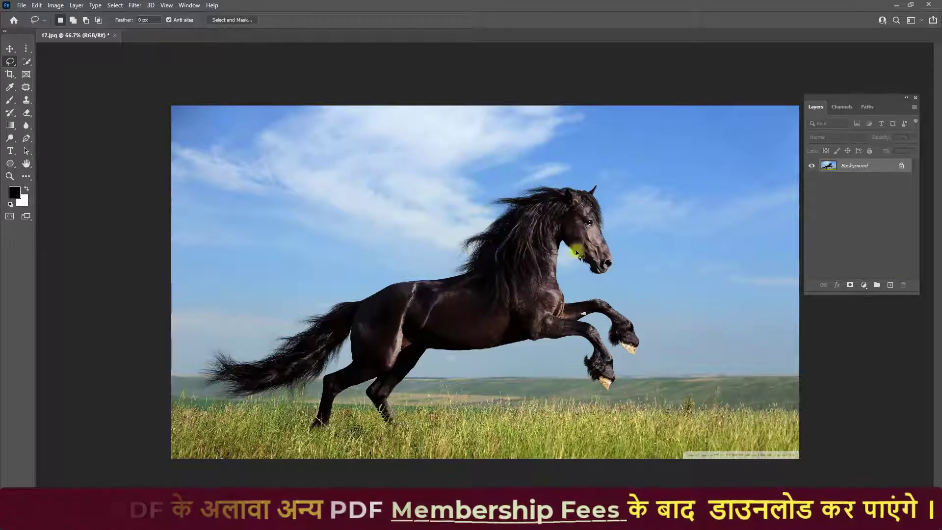
pyautogui.rightClick(21, 64)
pyautogui.click(49, 61)
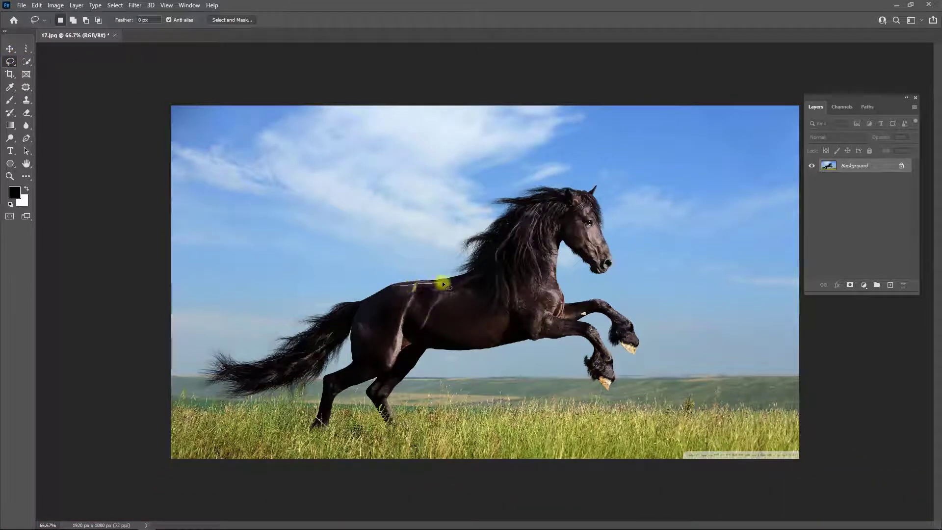
pyautogui.moveTo(443, 283)
pyautogui.mouseDown()
pyautogui.moveTo(490, 217)
pyautogui.moveTo(530, 192)
pyautogui.moveTo(583, 190)
pyautogui.mouseUp()
pyautogui.hotkey('ctrl', 'd')
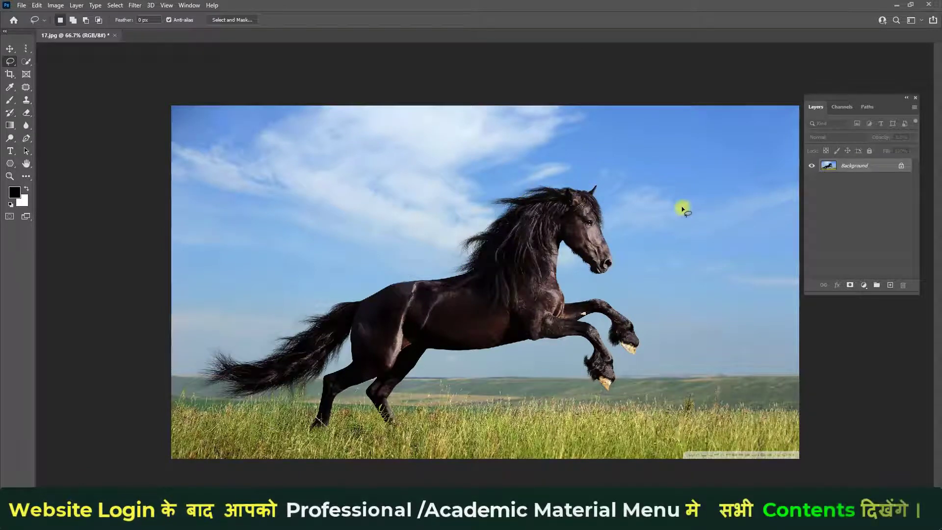
# - Undo the layer deletion and the layer copy to get back to the active horse selection
pyautogui.hotkey('ctrl', 'z')
pyautogui.hotkey('ctrl', 'z')
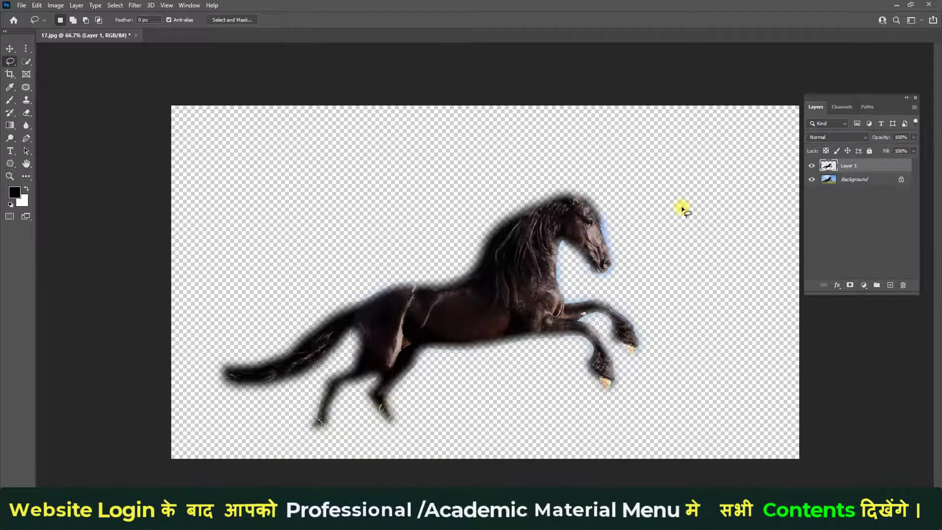
pyautogui.hotkey('ctrl', 'z')
pyautogui.hotkey('ctrl', 'z')
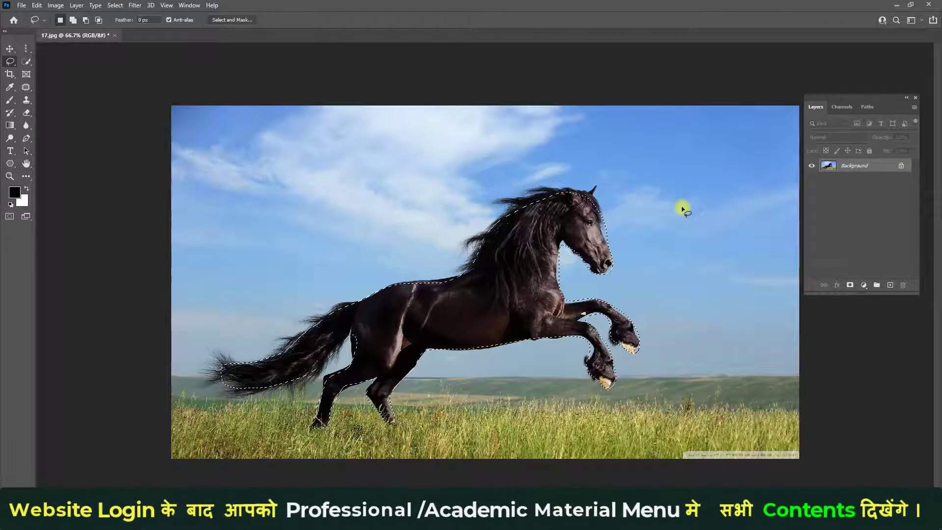
# - Feather the restored horse selection by 3 pixels and copy it to a new layer
pyautogui.rightClick(516, 268)
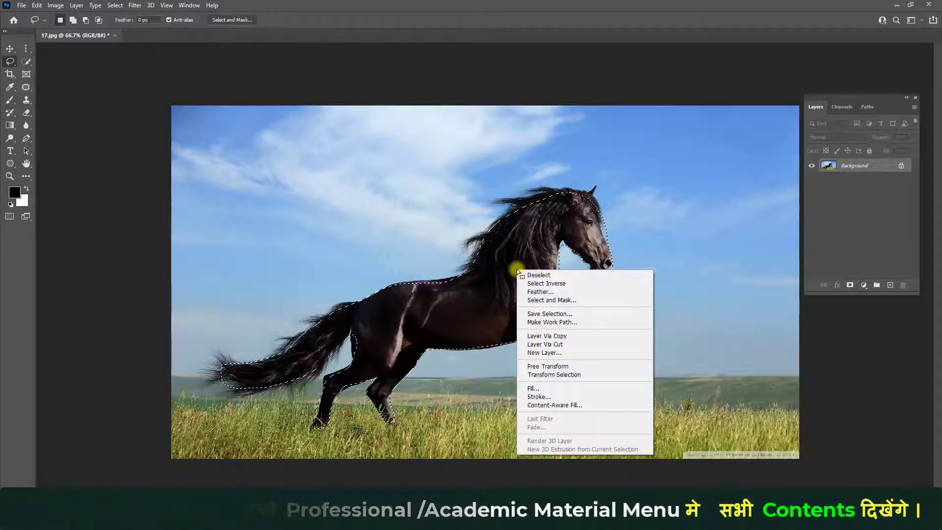
pyautogui.click(534, 293)
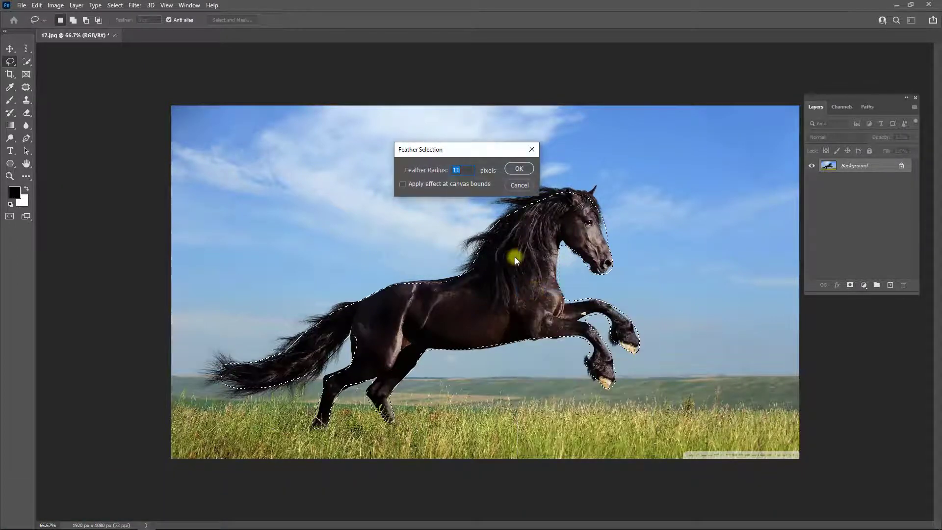
pyautogui.write('3')
pyautogui.click(518, 169)
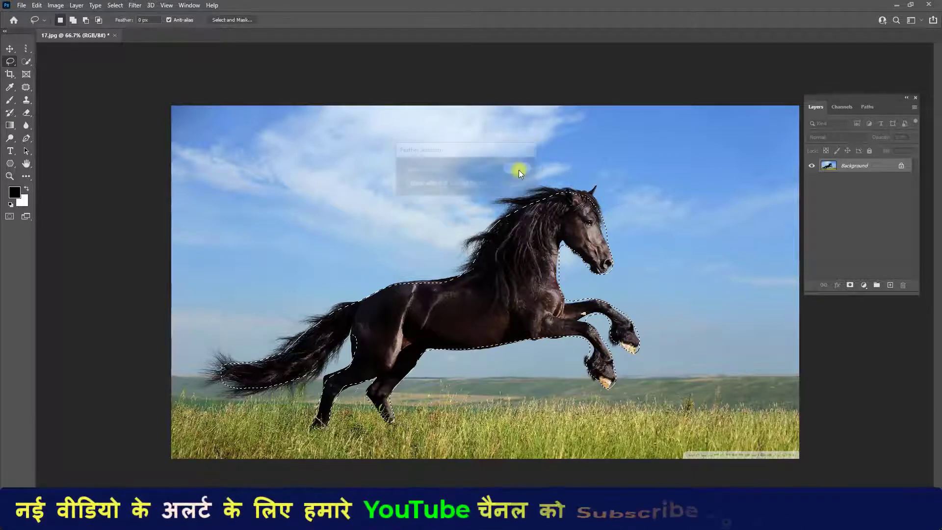
pyautogui.hotkey('ctrl', 'j')
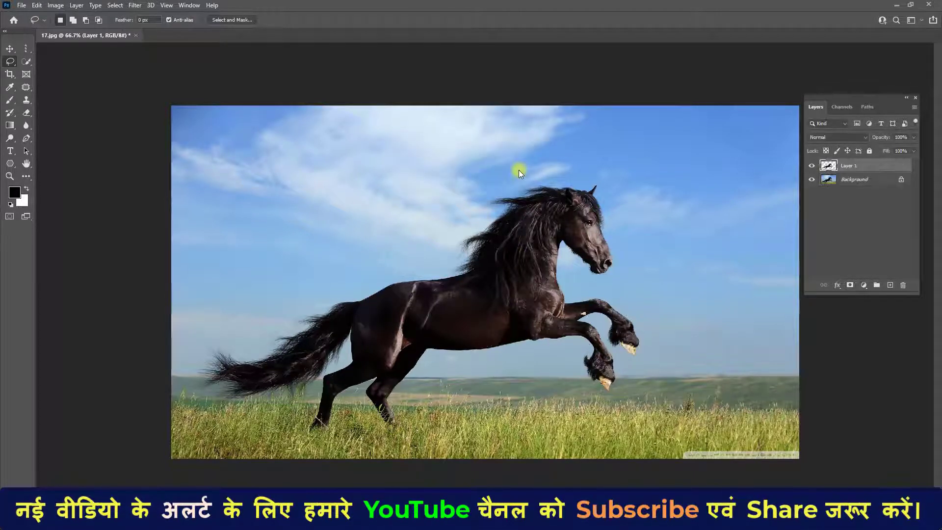
# - Compare the new cutout with the original by toggling the Background layer's visibility, and delete the copied layer
pyautogui.click(811, 180)
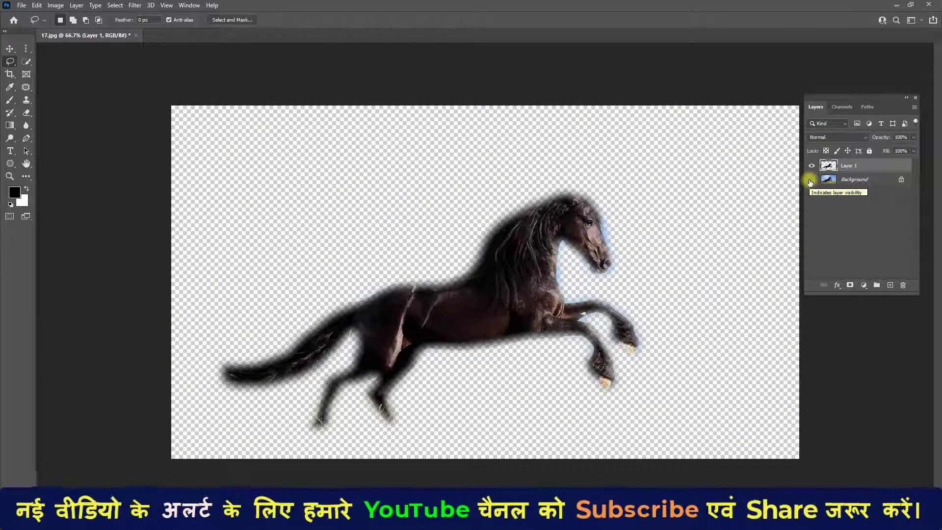
pyautogui.click(810, 181)
pyautogui.click(811, 181)
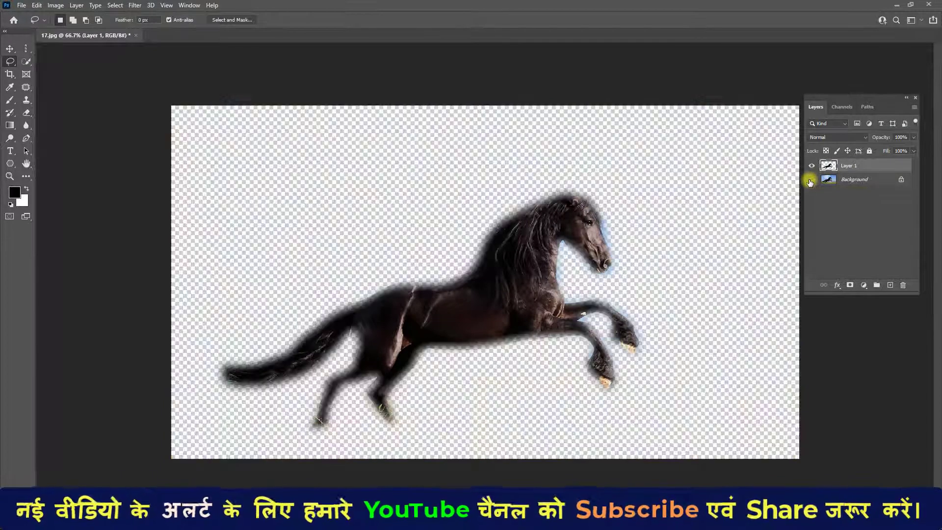
pyautogui.click(810, 181)
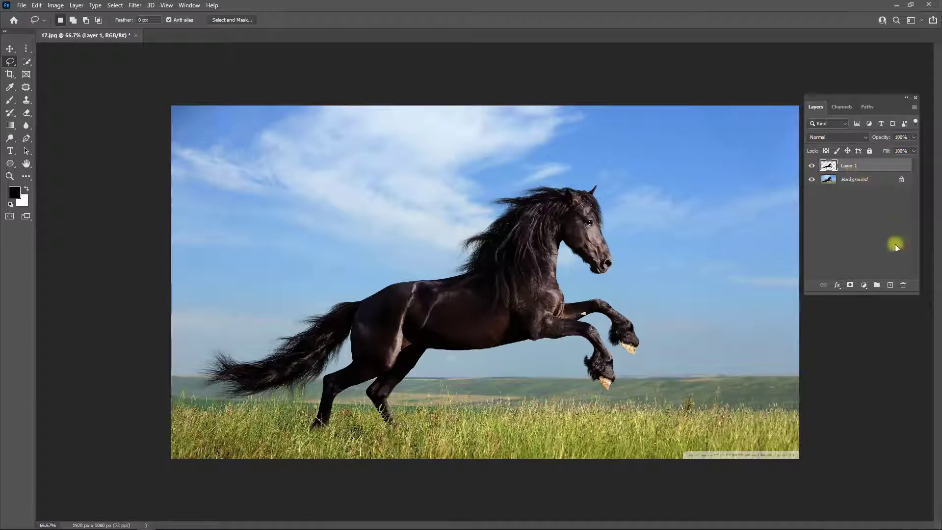
pyautogui.click(905, 288)
pyautogui.click(427, 200)
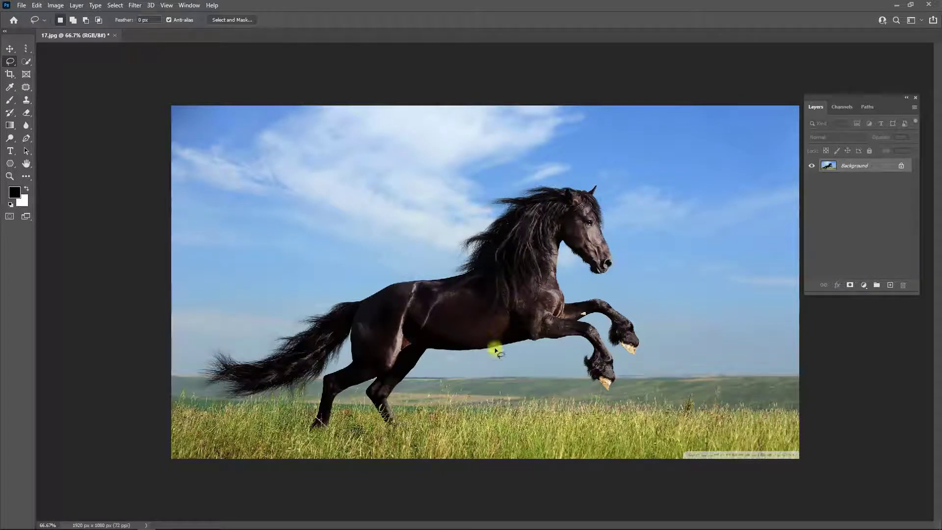
# - Start a Polygonal Lasso selection at the horse's rump and outline its back and mane with straight segments
pyautogui.rightClick(10, 61)
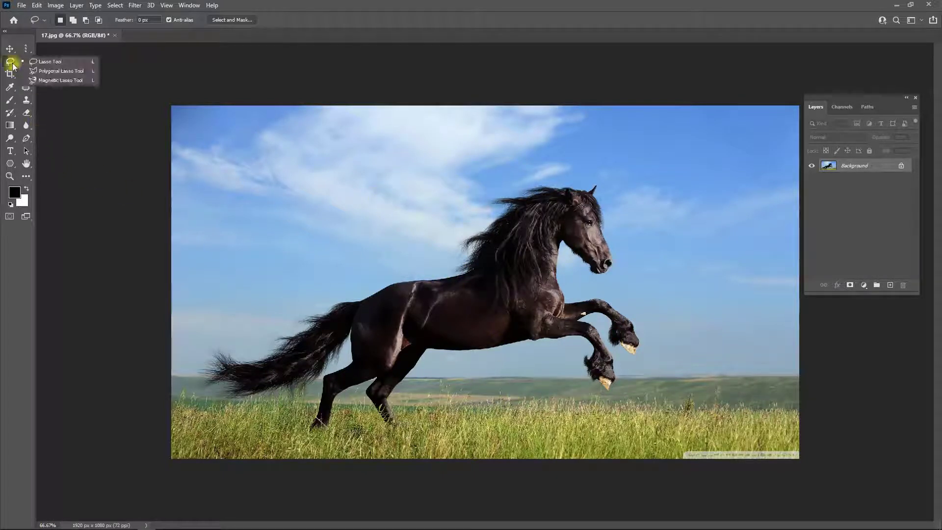
pyautogui.click(71, 73)
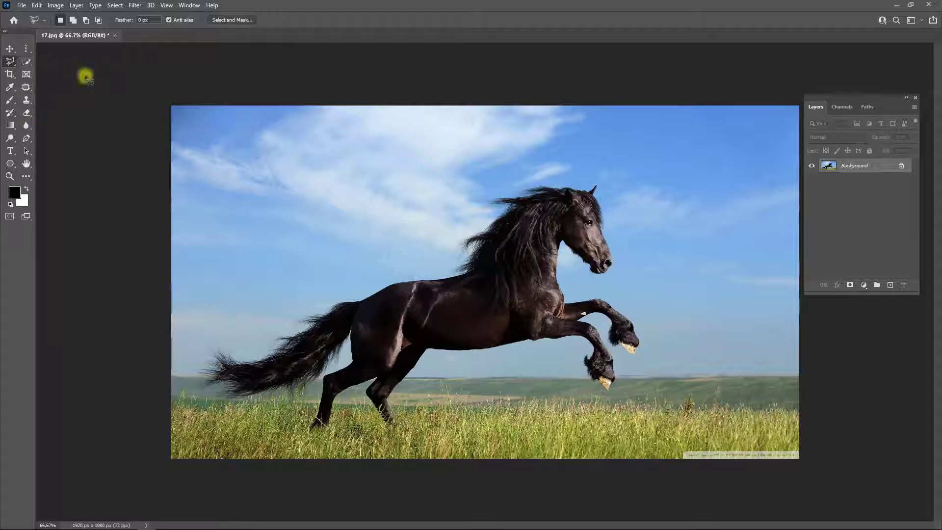
pyautogui.click(368, 299)
pyautogui.click(389, 286)
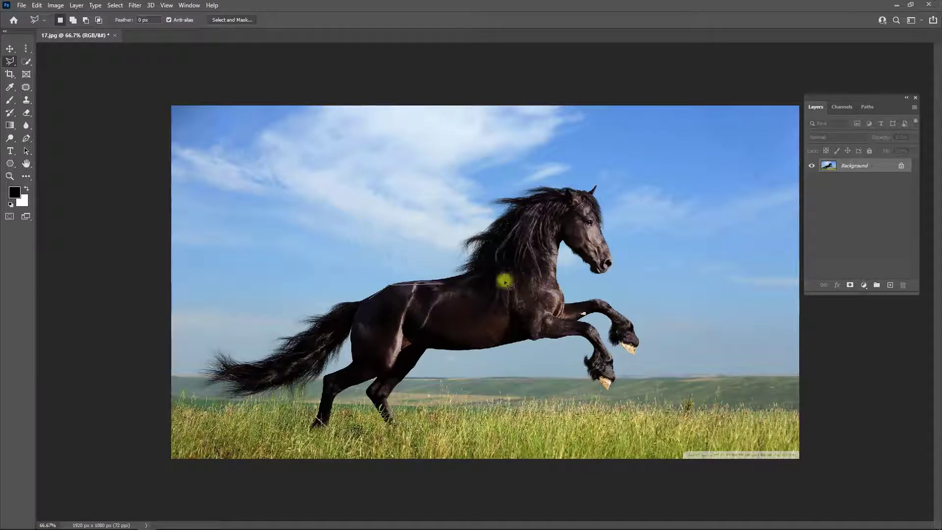
pyautogui.click(461, 270)
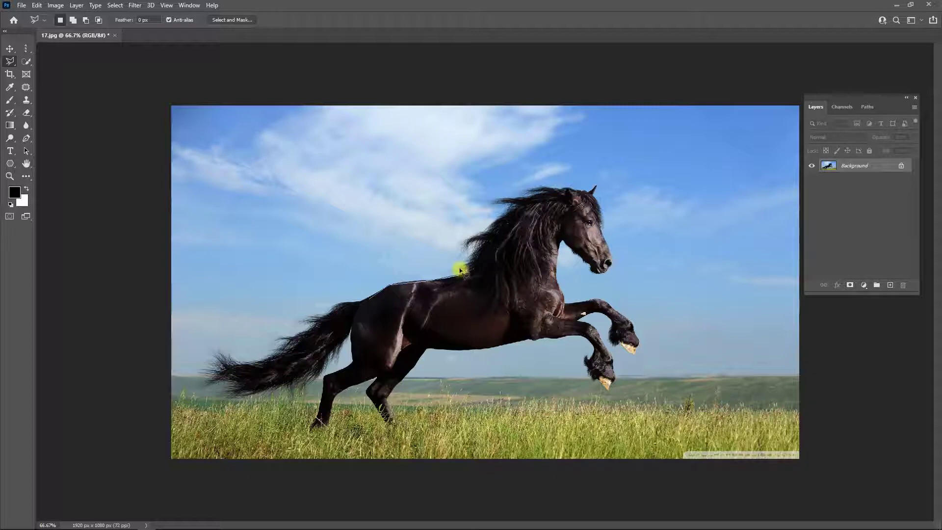
pyautogui.click(475, 254)
pyautogui.click(484, 245)
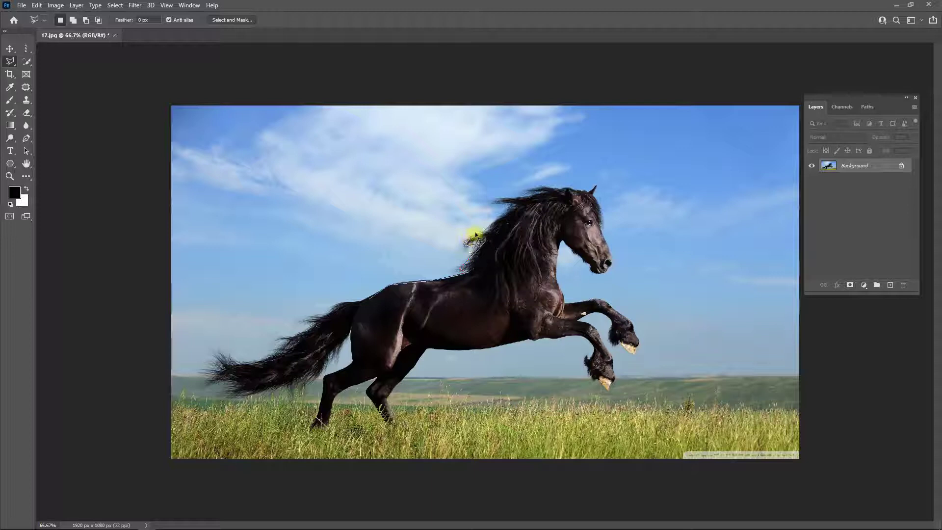
pyautogui.click(510, 208)
pyautogui.click(493, 204)
# - Extend the polygonal outline over the top of the head, down the face and around the muzzle to the throat
pyautogui.click(539, 185)
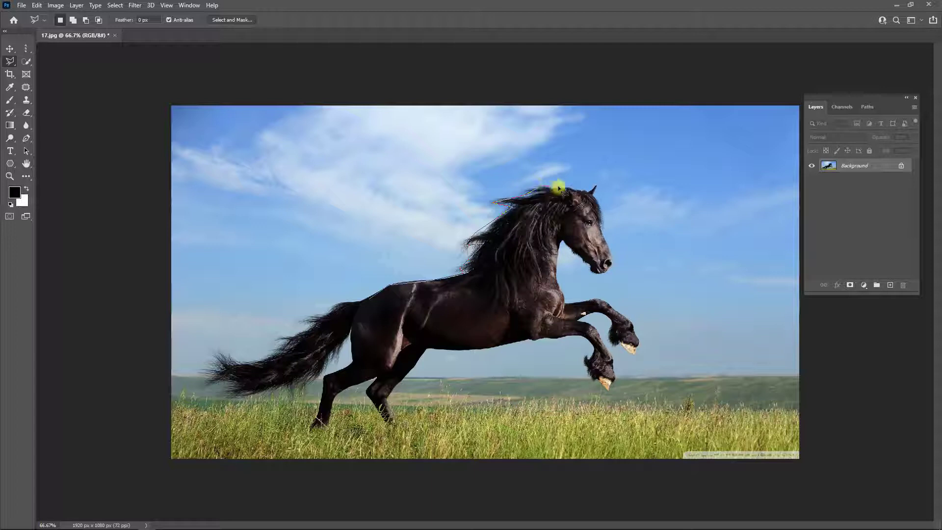
pyautogui.click(592, 194)
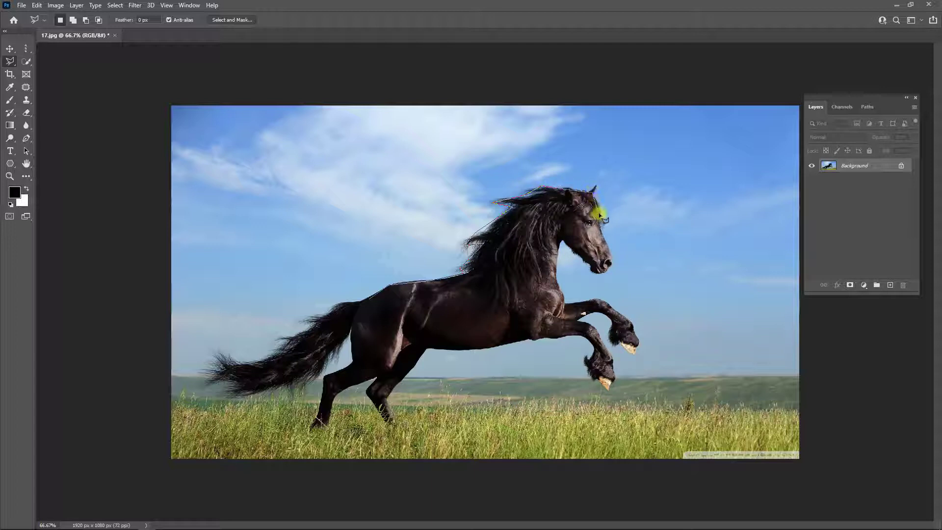
pyautogui.click(609, 261)
pyautogui.click(602, 271)
pyautogui.click(562, 248)
# - Extend the polygonal outline around both raised forelegs, including their hooves
pyautogui.click(595, 300)
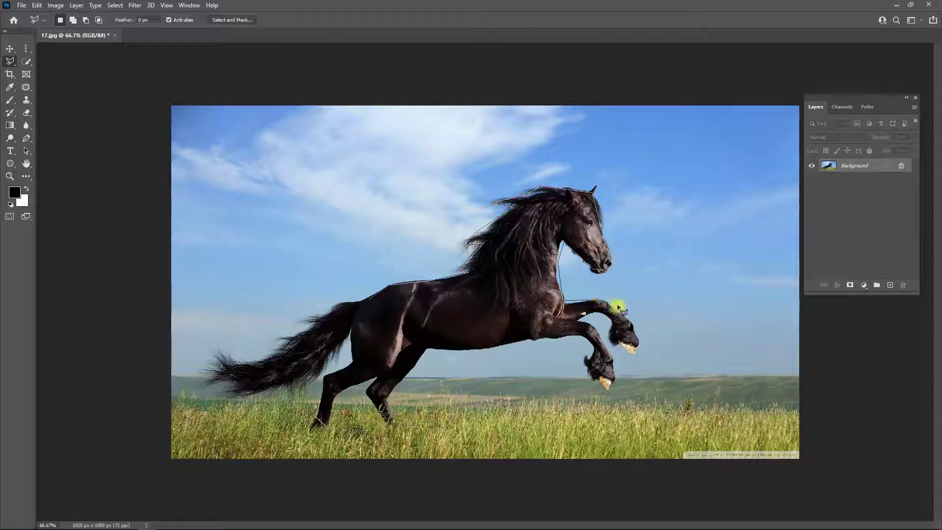
pyautogui.click(638, 350)
pyautogui.click(610, 322)
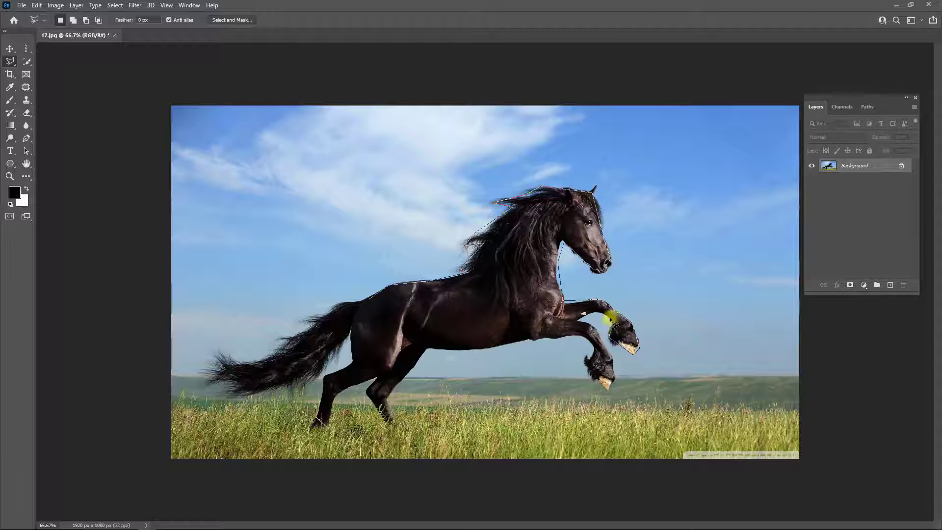
pyautogui.click(583, 317)
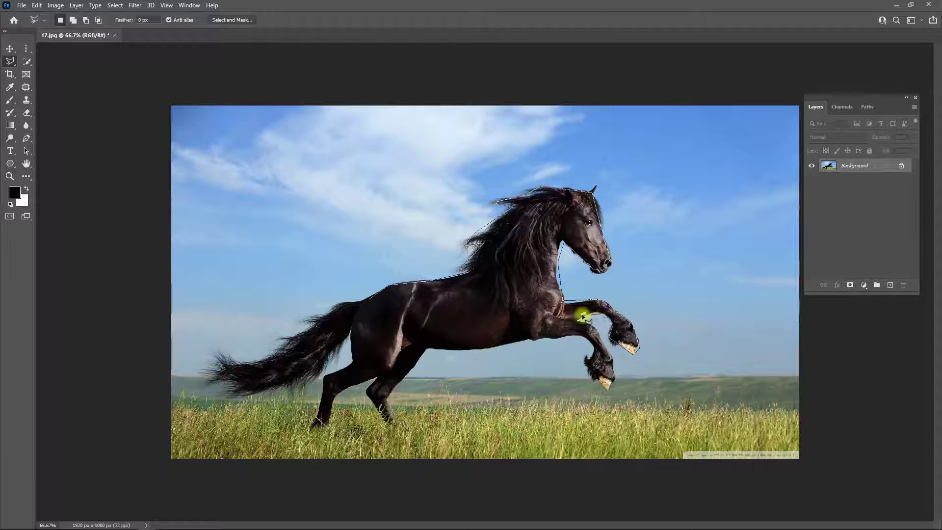
pyautogui.click(579, 320)
pyautogui.click(595, 330)
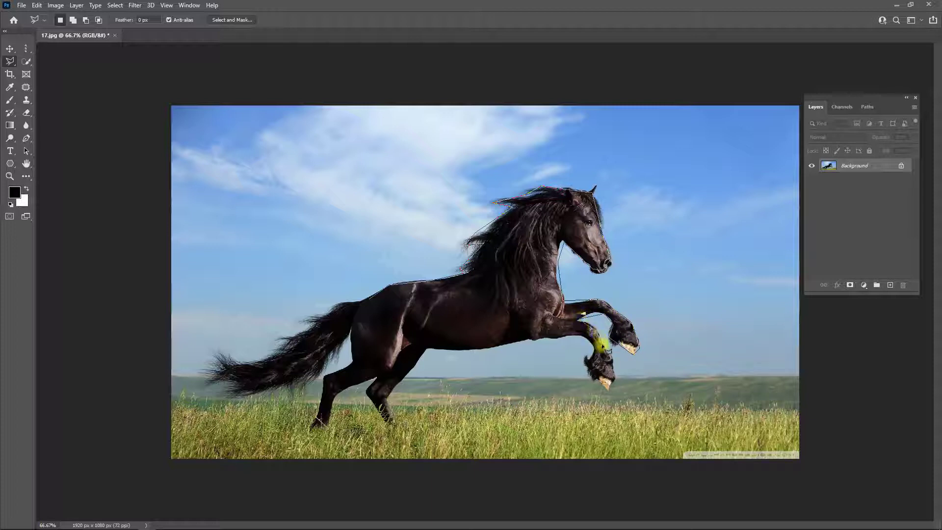
pyautogui.click(614, 375)
pyautogui.click(601, 387)
pyautogui.click(587, 352)
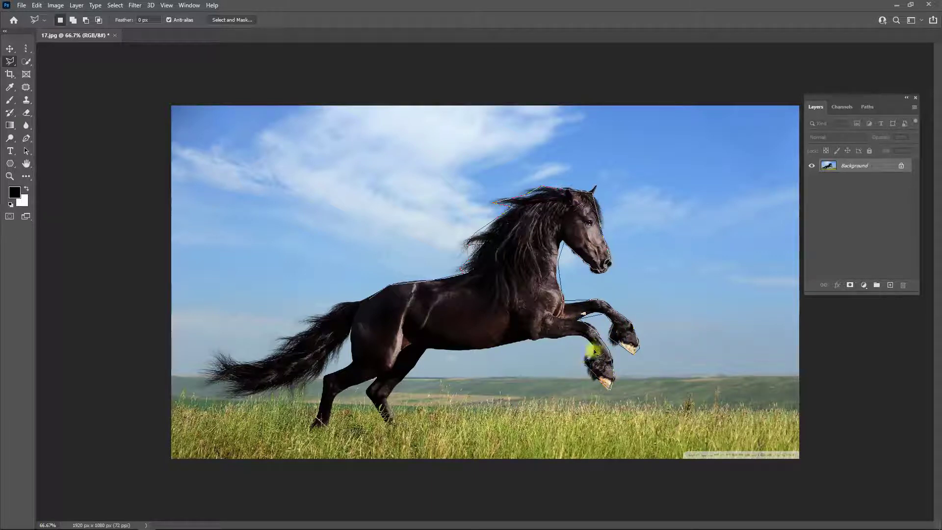
# - Run the polygonal outline along the belly and close it at the starting point on the rump, leaving out the hindquarters
pyautogui.click(540, 339)
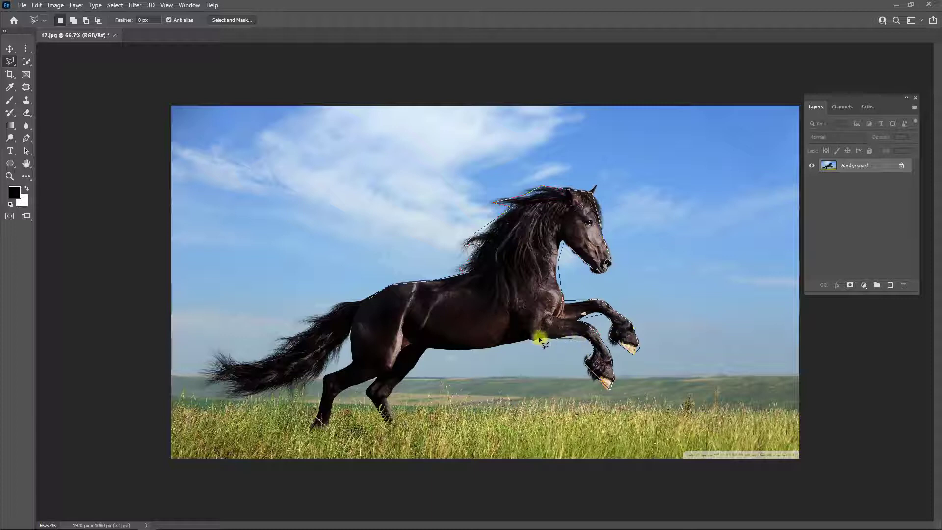
pyautogui.click(421, 349)
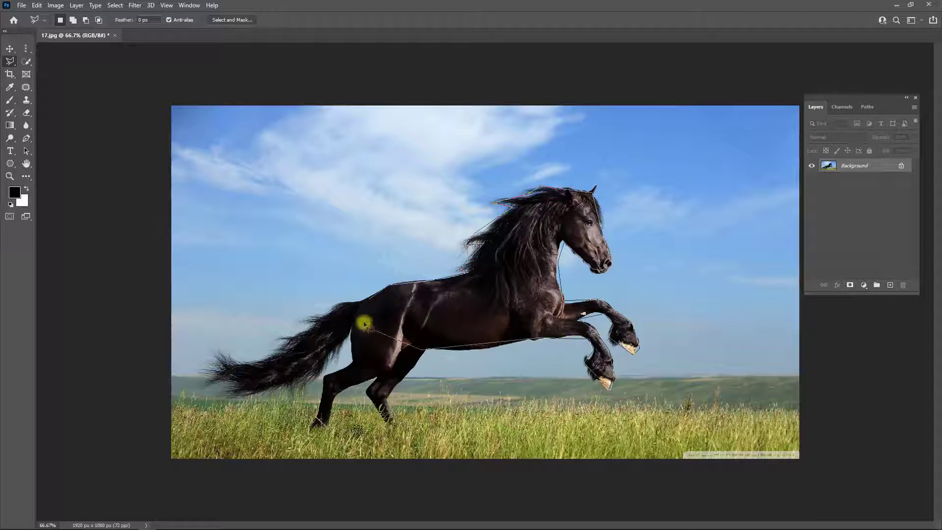
pyautogui.click(368, 299)
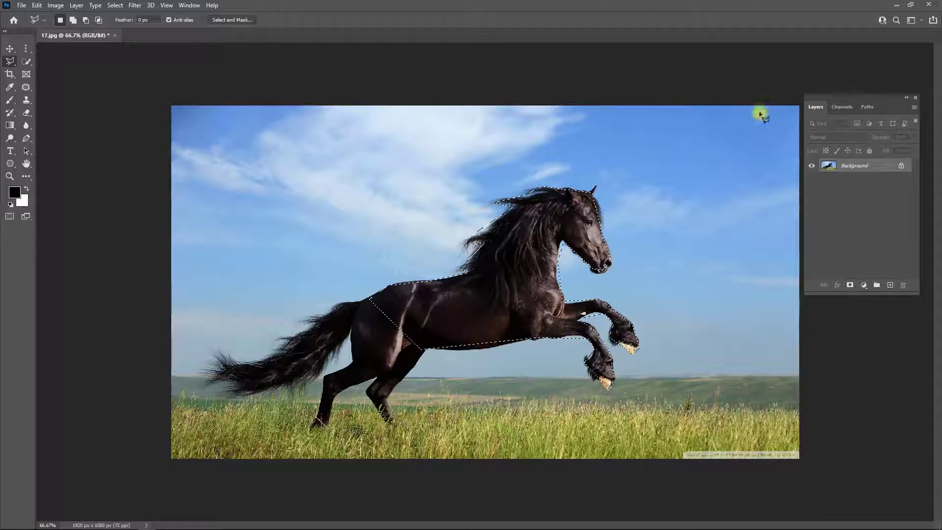
# - Feather the polygonal horse selection by 1 pixel and copy it to a new layer
pyautogui.rightClick(856, 166)
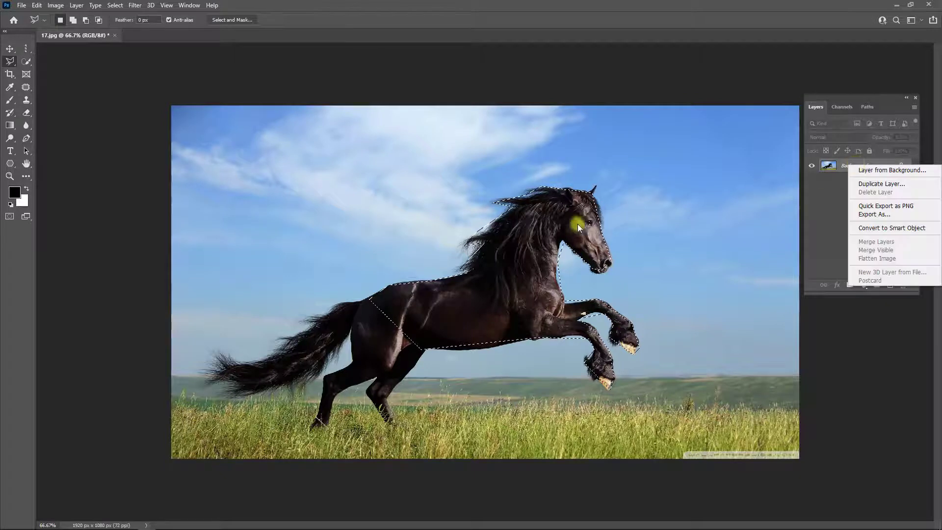
pyautogui.rightClick(561, 224)
pyautogui.click(579, 246)
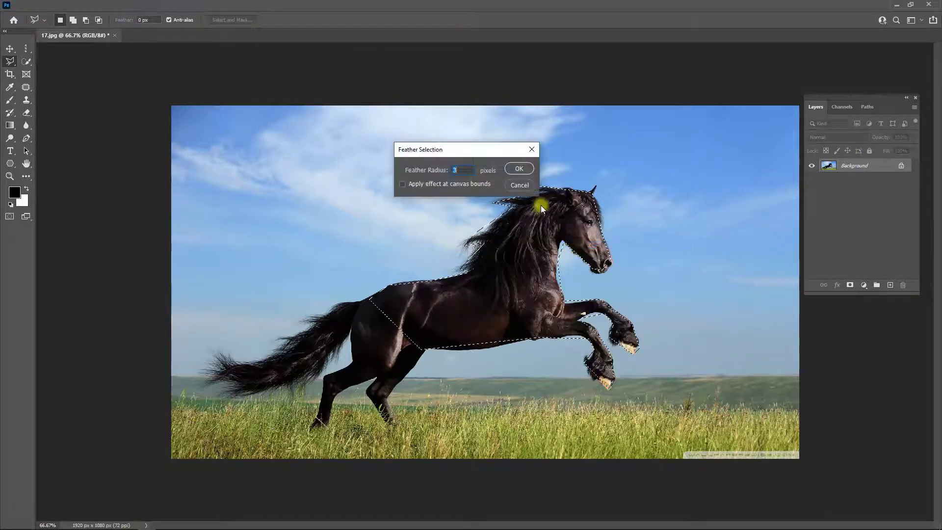
pyautogui.write('1')
pyautogui.click(519, 169)
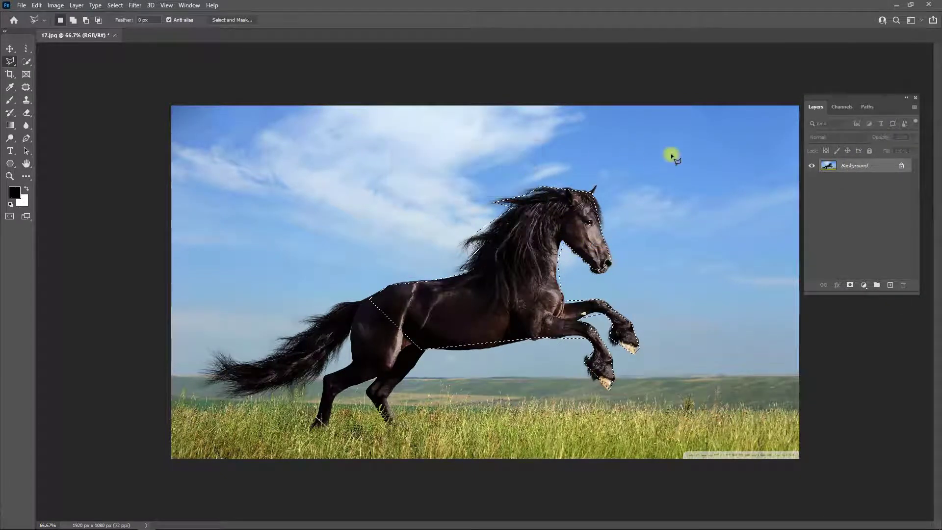
pyautogui.hotkey('ctrl', 'j')
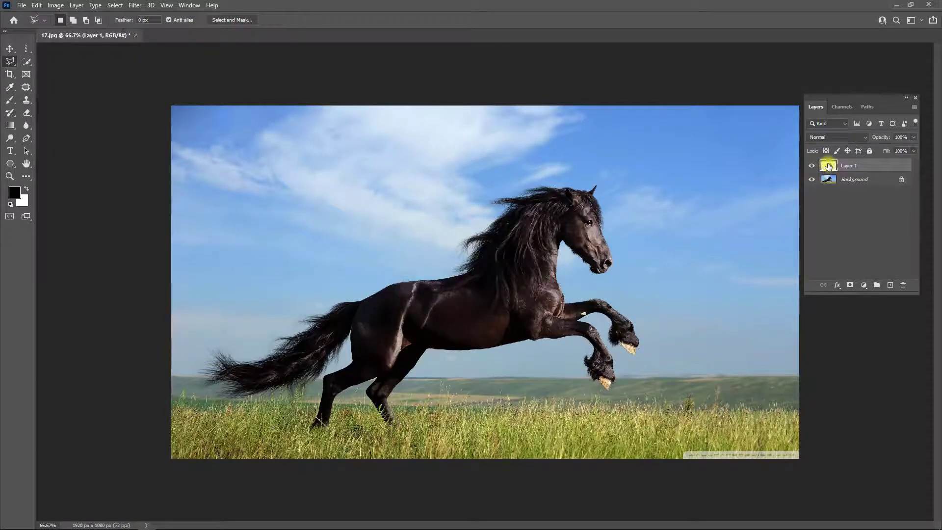
# - Check the polygonal cutout by hiding and showing the Background layer, and delete Layer 1
pyautogui.click(813, 181)
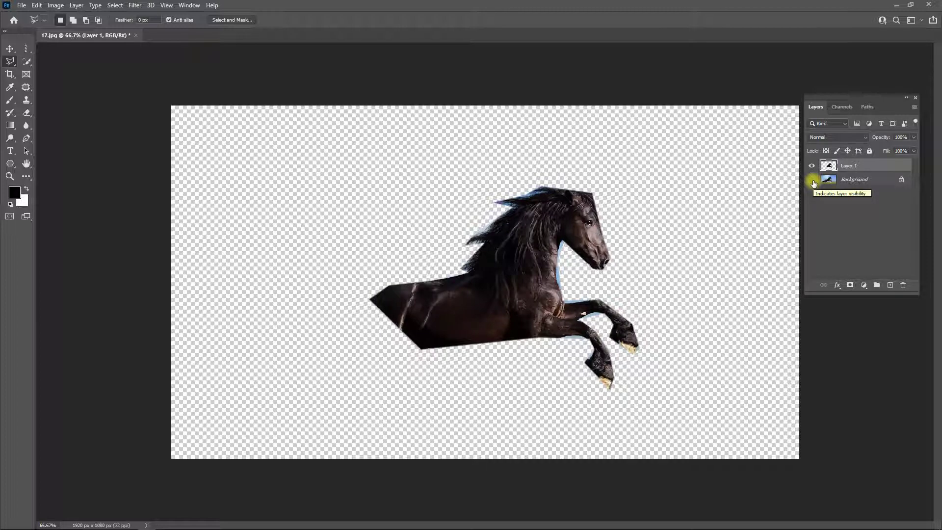
pyautogui.click(813, 181)
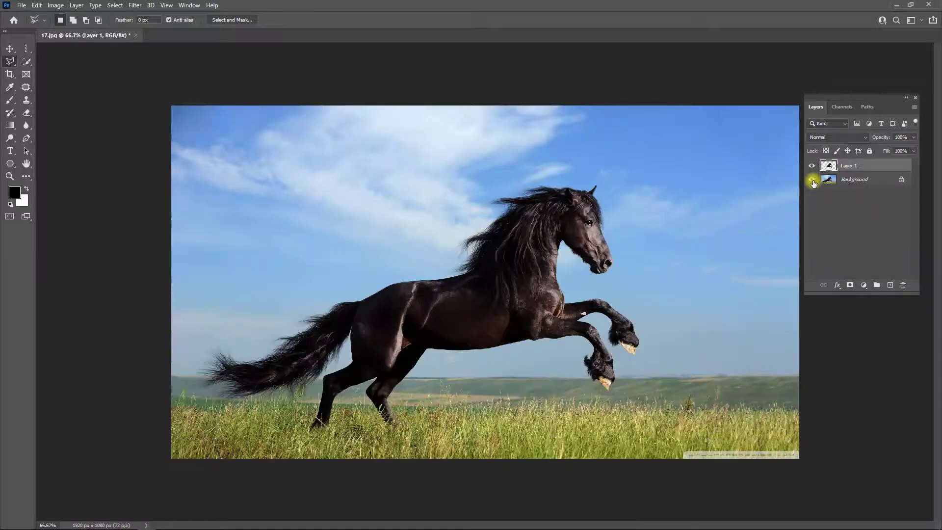
pyautogui.moveTo(828, 171); pyautogui.dragTo(905, 288)
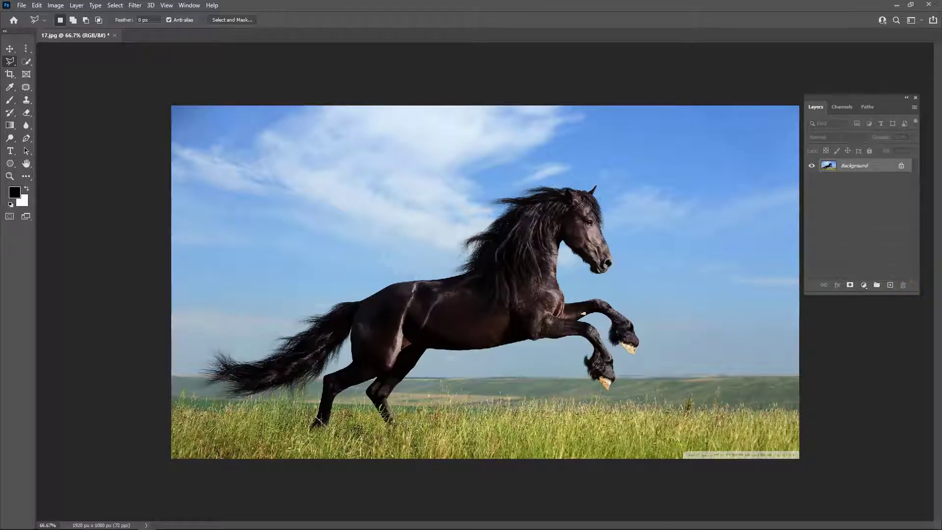
# - Trace the horse's back, mane and face to the muzzle with the Magnetic Lasso, removing the misplaced anchor points at the nostril
pyautogui.rightClick(11, 61)
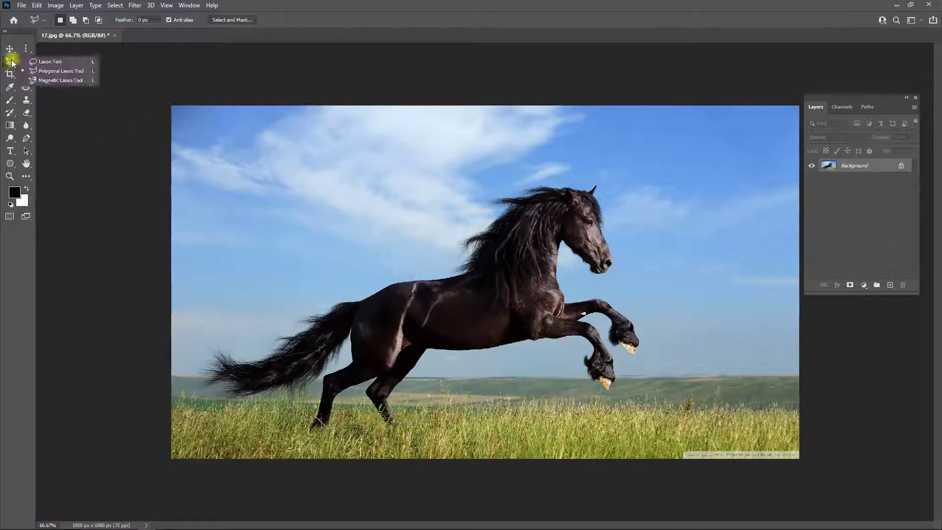
pyautogui.click(41, 81)
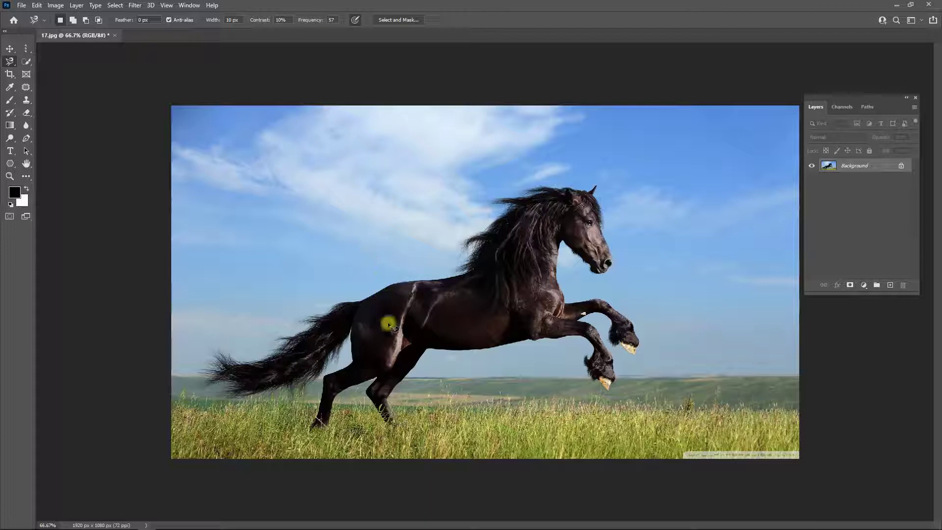
pyautogui.click(388, 289)
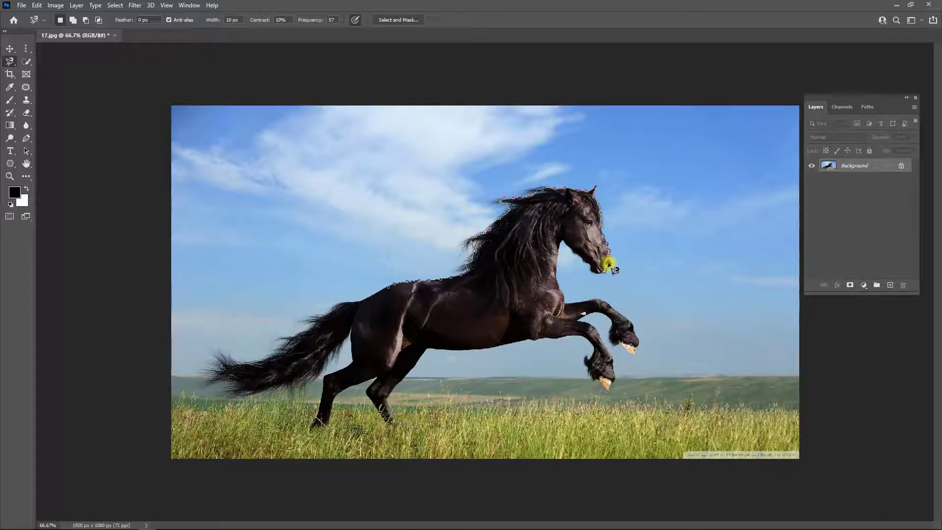
pyautogui.scroll(3, 609, 265)
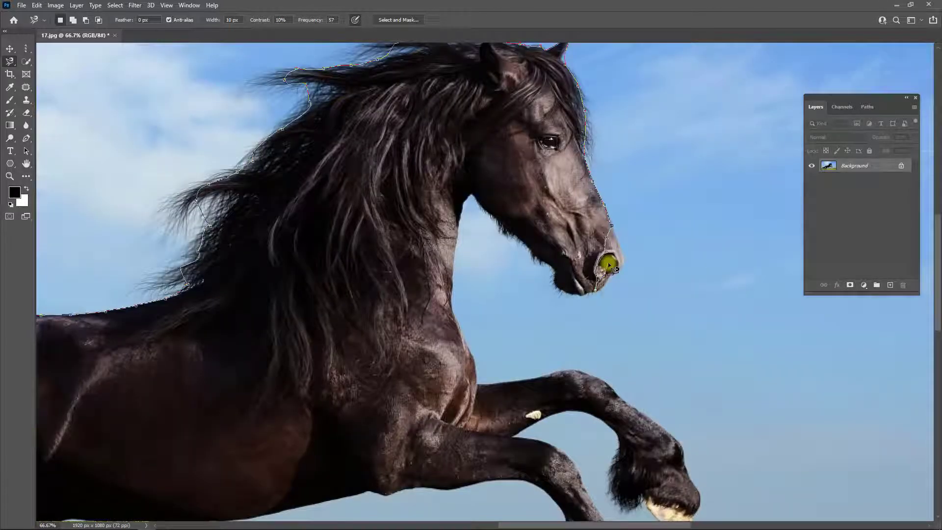
pyautogui.press('Delete')
pyautogui.press('Delete')
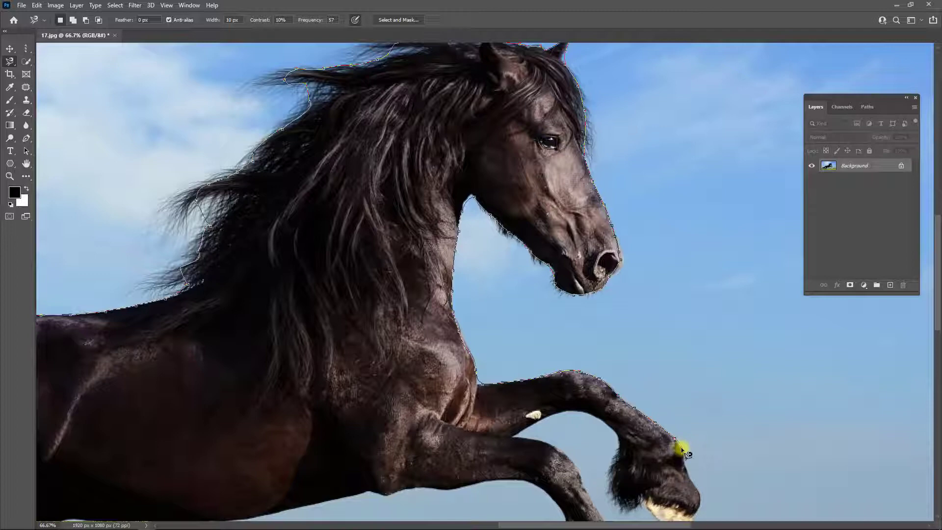
# - Continue the magnetic outline around both forelegs, along the belly and down the front of the first hind leg
pyautogui.moveTo(682, 449); pyautogui.dragTo(674, 288)
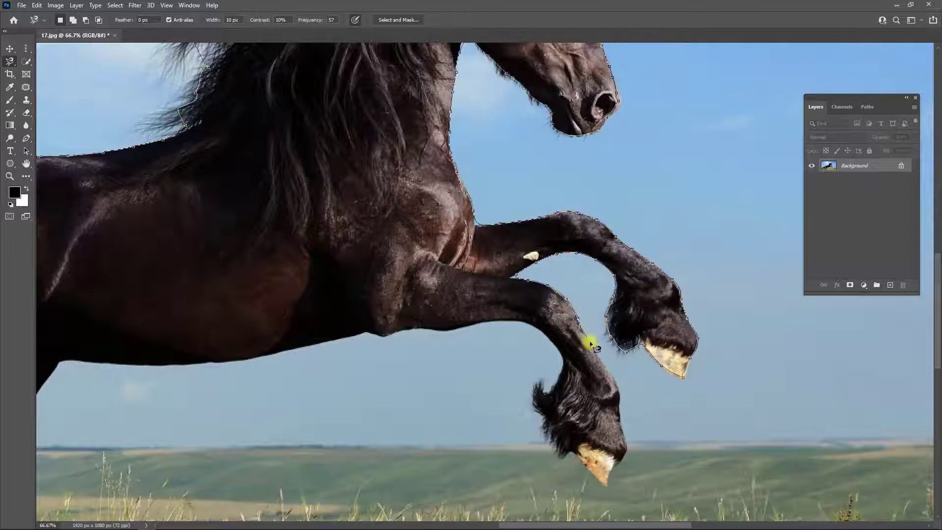
pyautogui.moveTo(624, 420)
pyautogui.mouseDown()
pyautogui.moveTo(627, 460)
pyautogui.moveTo(607, 488)
pyautogui.moveTo(550, 430)
pyautogui.moveTo(542, 404)
pyautogui.moveTo(563, 356)
pyautogui.moveTo(536, 327)
pyautogui.moveTo(466, 322)
pyautogui.moveTo(269, 354)
pyautogui.moveTo(380, 333)
pyautogui.moveTo(485, 332)
pyautogui.moveTo(478, 340)
pyautogui.moveTo(280, 342)
pyautogui.mouseUp()
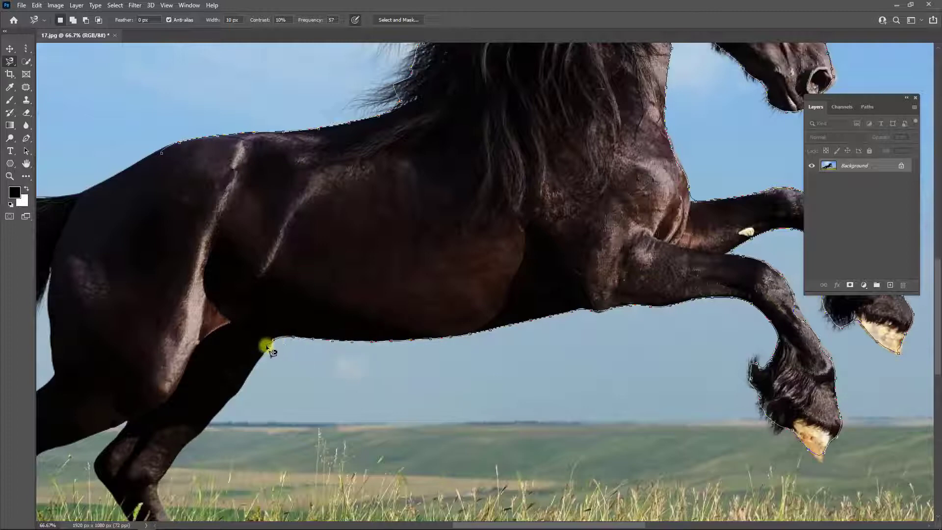
pyautogui.moveTo(248, 376)
pyautogui.mouseDown()
pyautogui.moveTo(209, 425)
pyautogui.moveTo(281, 295)
pyautogui.moveTo(247, 331)
pyautogui.moveTo(240, 371)
pyautogui.mouseUp()
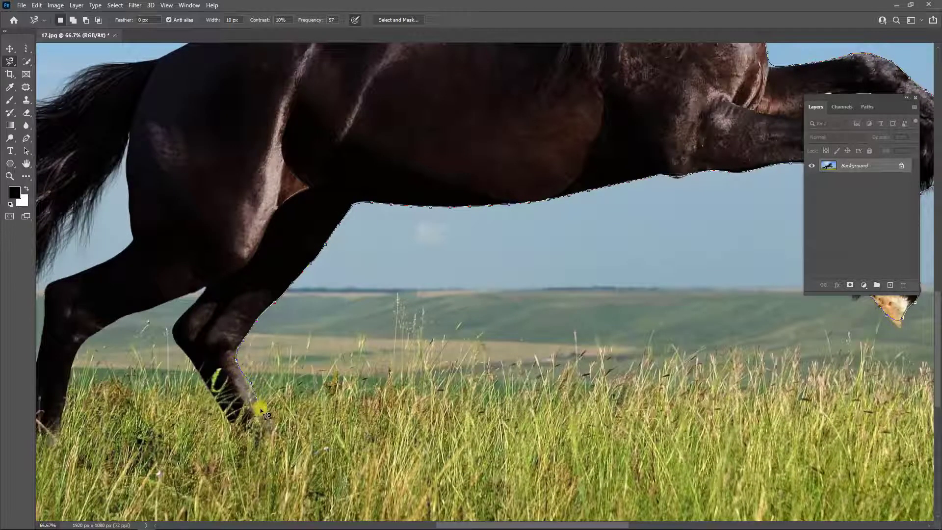
# - Trace the hind legs and tail with the Magnetic Lasso, remove a stray anchor point and close the selection at the rump
pyautogui.moveTo(262, 418)
pyautogui.mouseDown()
pyautogui.moveTo(243, 421)
pyautogui.moveTo(186, 352)
pyautogui.moveTo(193, 308)
pyautogui.moveTo(208, 295)
pyautogui.moveTo(179, 293)
pyautogui.moveTo(161, 308)
pyautogui.moveTo(111, 318)
pyautogui.moveTo(75, 351)
pyautogui.moveTo(69, 375)
pyautogui.moveTo(168, 320)
pyautogui.moveTo(166, 368)
pyautogui.moveTo(154, 377)
pyautogui.moveTo(137, 371)
pyautogui.moveTo(156, 245)
pyautogui.moveTo(166, 224)
pyautogui.moveTo(208, 212)
pyautogui.moveTo(246, 182)
pyautogui.mouseUp()
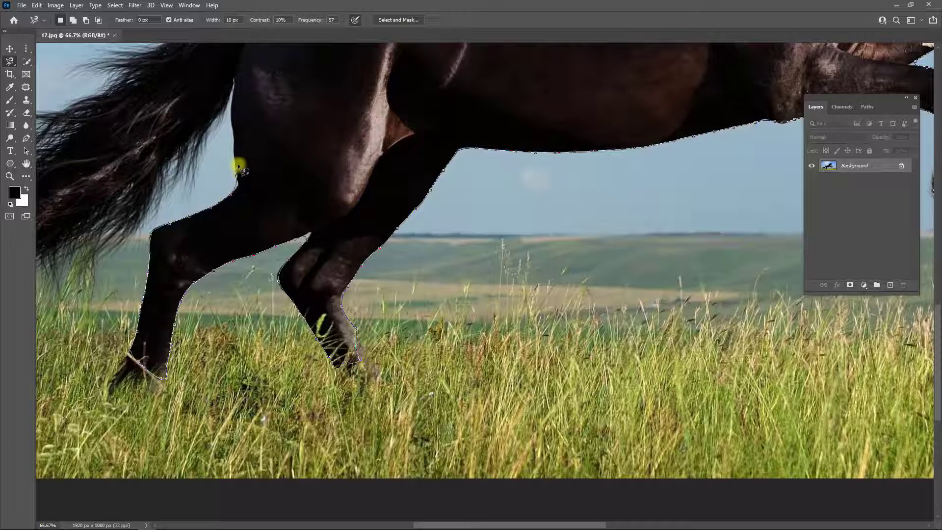
pyautogui.moveTo(237, 150)
pyautogui.mouseDown()
pyautogui.moveTo(233, 82)
pyautogui.moveTo(146, 200)
pyautogui.moveTo(85, 236)
pyautogui.moveTo(161, 240)
pyautogui.moveTo(273, 259)
pyautogui.moveTo(266, 263)
pyautogui.moveTo(115, 292)
pyautogui.moveTo(84, 285)
pyautogui.moveTo(47, 225)
pyautogui.moveTo(50, 202)
pyautogui.moveTo(118, 215)
pyautogui.moveTo(177, 194)
pyautogui.moveTo(280, 120)
pyautogui.moveTo(297, 76)
pyautogui.moveTo(368, 65)
pyautogui.moveTo(360, 162)
pyautogui.moveTo(282, 309)
pyautogui.moveTo(315, 296)
pyautogui.moveTo(314, 287)
pyautogui.moveTo(282, 304)
pyautogui.moveTo(295, 307)
pyautogui.moveTo(285, 295)
pyautogui.moveTo(300, 283)
pyautogui.moveTo(363, 274)
pyautogui.moveTo(426, 243)
pyautogui.mouseUp()
pyautogui.press('Delete')
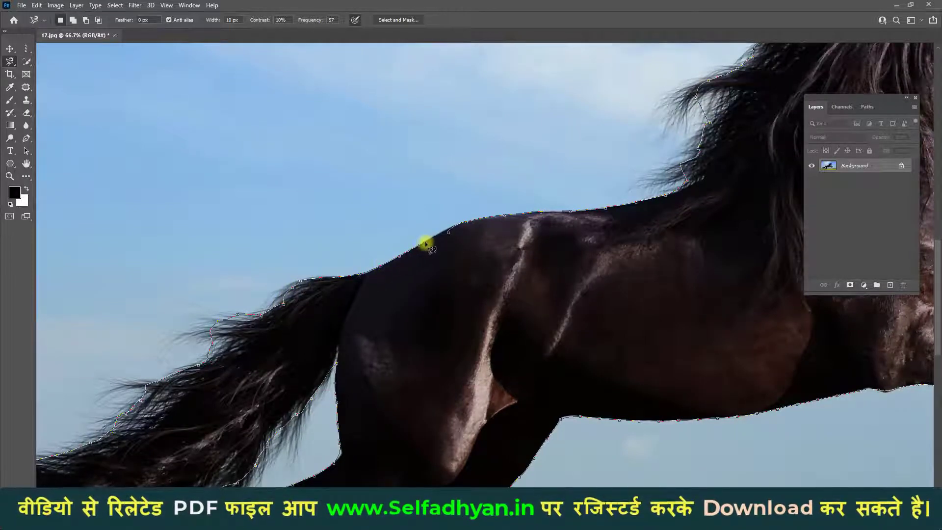
pyautogui.click(449, 232)
# - Check the whole magnetic selection around the horse and apply a feather to it
pyautogui.hotkey('ctrl', '-')
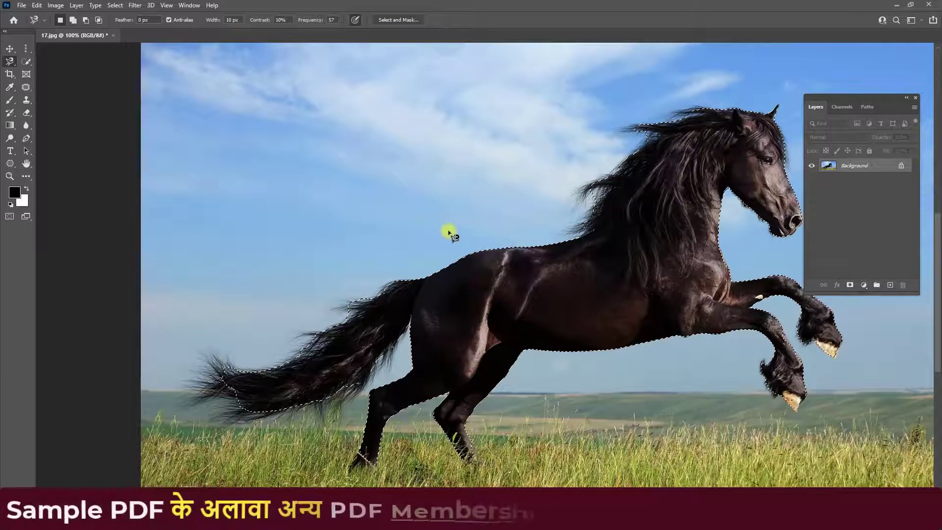
pyautogui.hotkey('ctrl', '-')
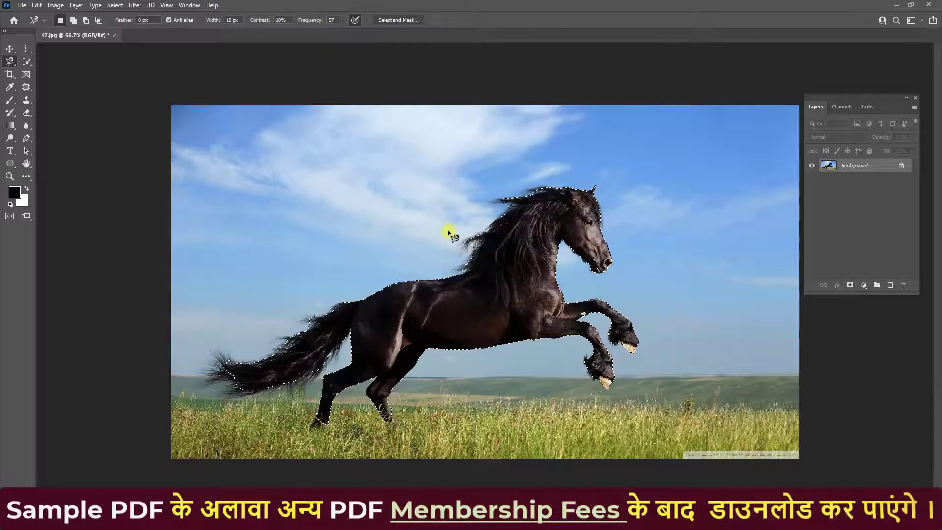
pyautogui.hotkey('ctrl', '+')
pyautogui.hotkey('ctrl', '-')
pyautogui.hotkey('ctrl', '+')
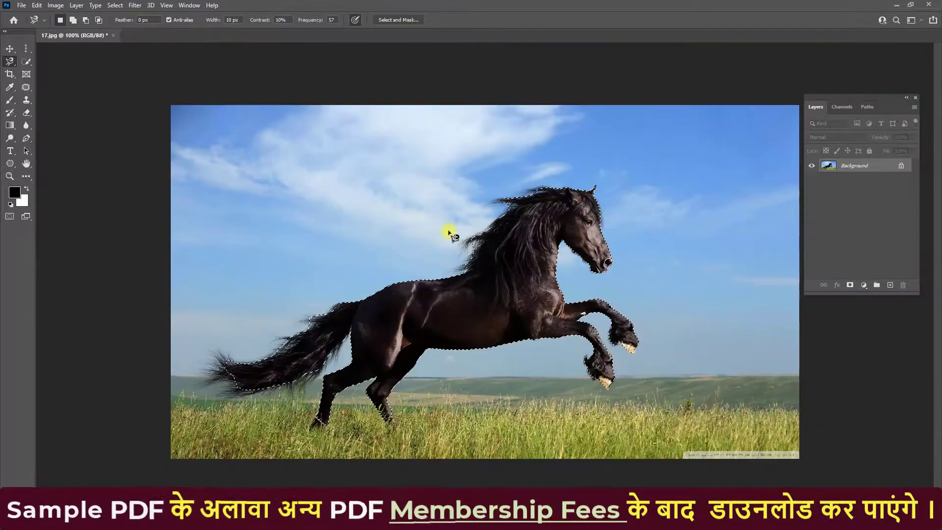
pyautogui.hotkey('ctrl', '+')
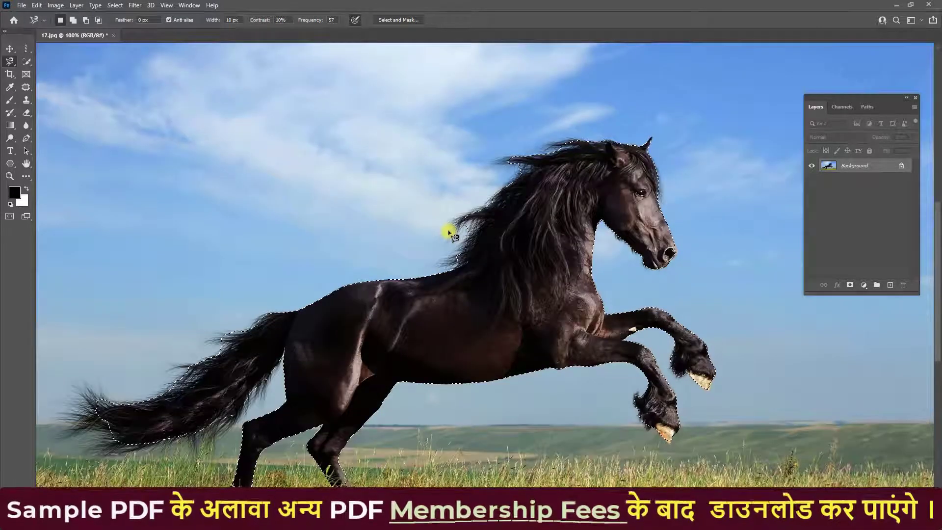
pyautogui.rightClick(504, 271)
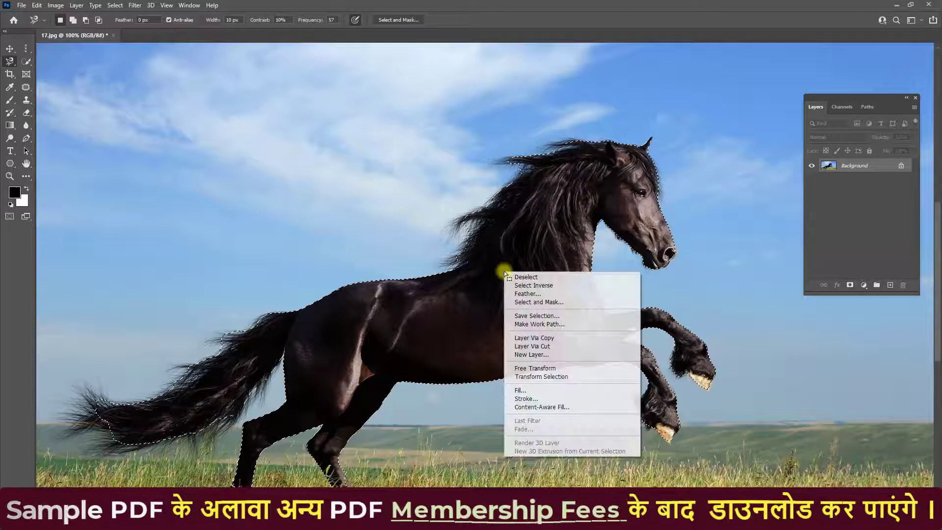
pyautogui.click(526, 292)
pyautogui.click(527, 169)
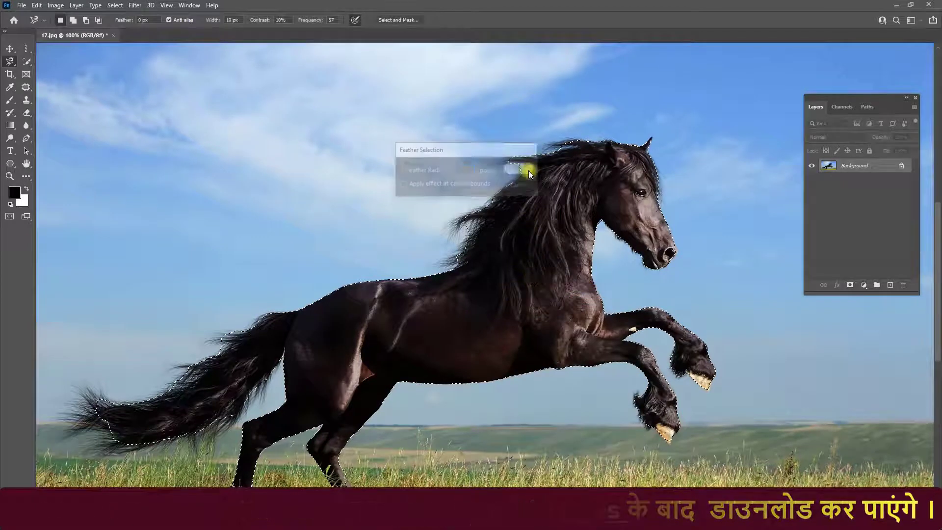
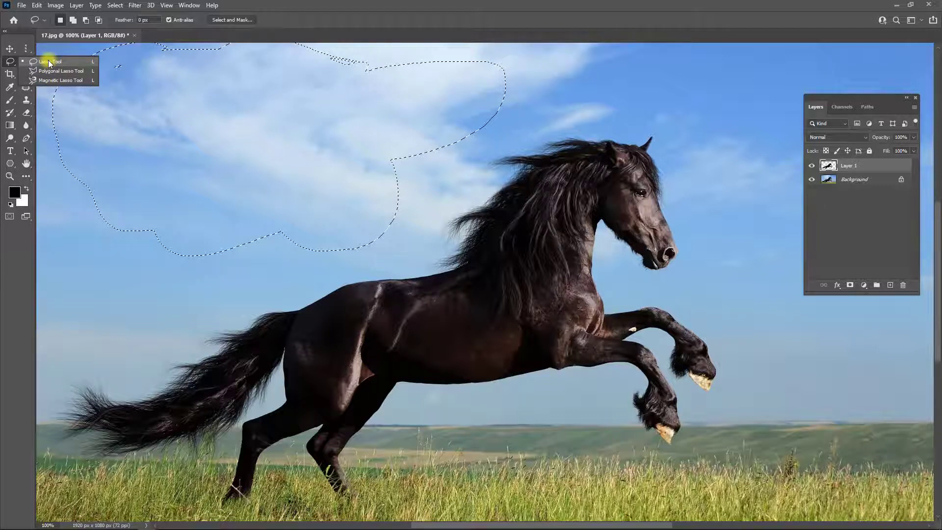
# - Clear the large cloud selection and draw a small roundish freehand selection in the sky with the Lasso tool
pyautogui.click(49, 63)
pyautogui.rightClick(11, 61)
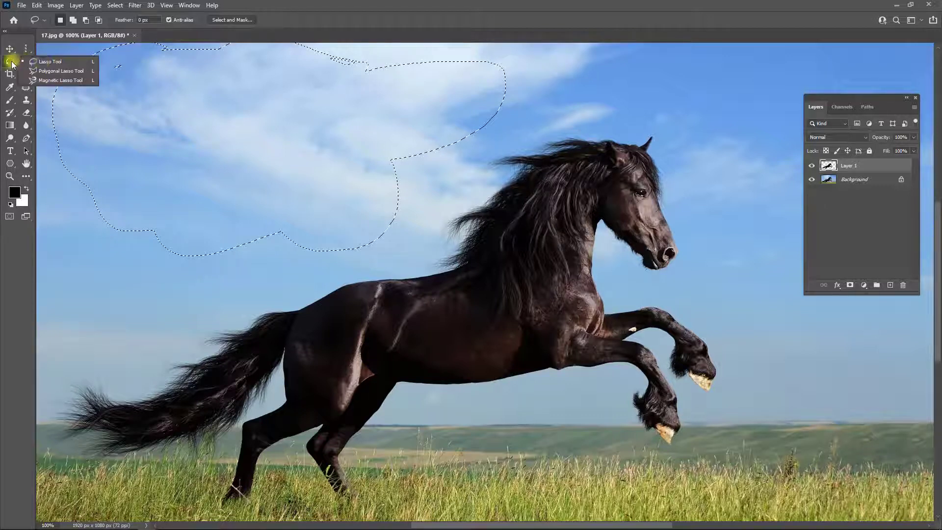
pyautogui.click(81, 79)
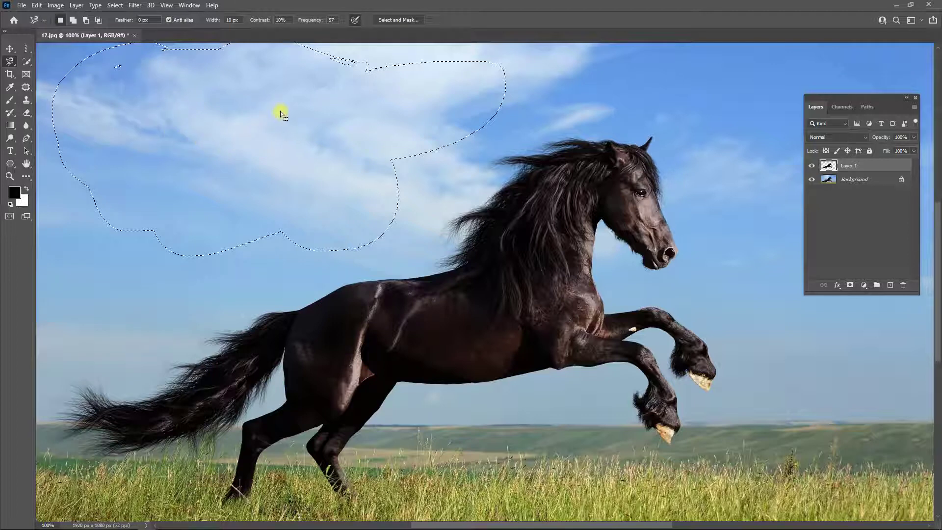
pyautogui.hotkey('ctrl', 'd')
pyautogui.hotkey('shift', 'l')
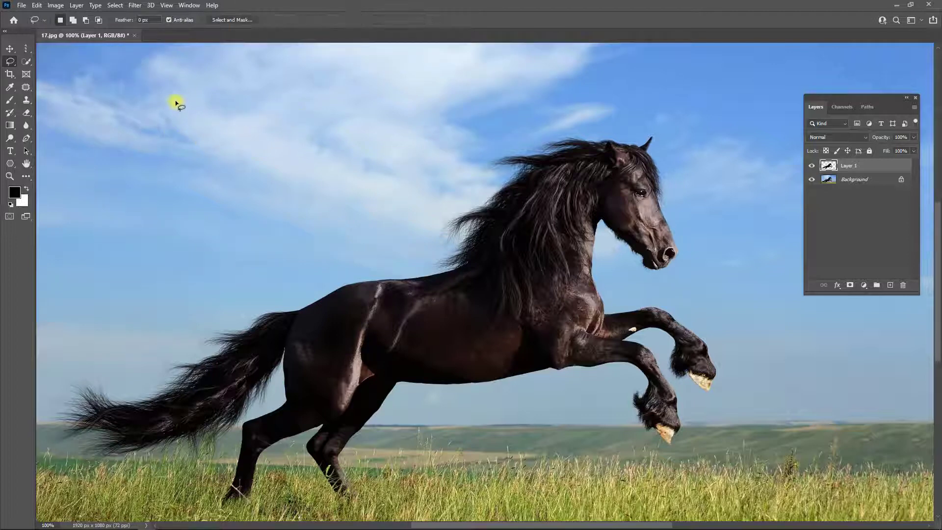
pyautogui.click(26, 48)
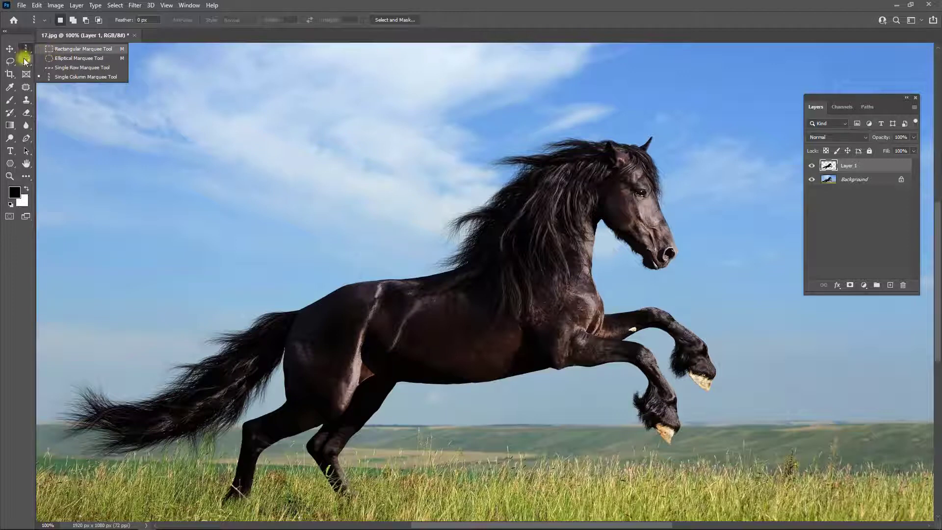
pyautogui.click(10, 61)
pyautogui.moveTo(141, 78)
pyautogui.mouseDown()
pyautogui.moveTo(198, 95)
pyautogui.moveTo(187, 168)
pyautogui.moveTo(115, 97)
pyautogui.moveTo(146, 67)
pyautogui.moveTo(167, 71)
pyautogui.moveTo(181, 92)
pyautogui.mouseUp()
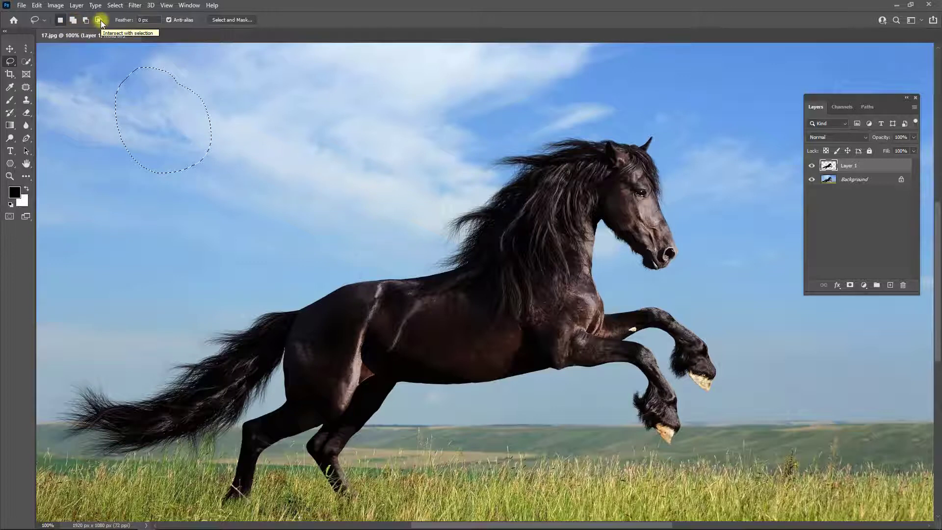
# - Replace the freehand selection with a four-cornered Polygonal Lasso selection in the sky, and deselect it
pyautogui.rightClick(11, 61)
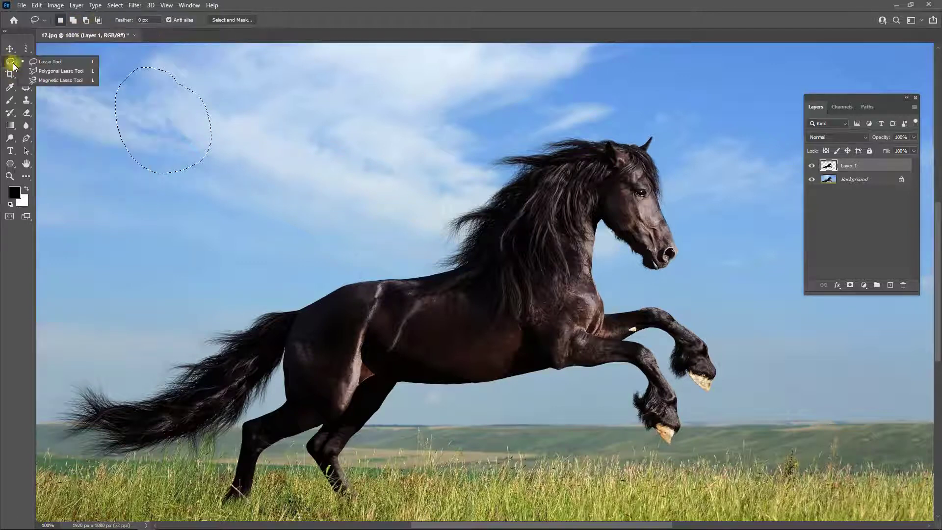
pyautogui.click(35, 73)
pyautogui.hotkey('ctrl', 'd')
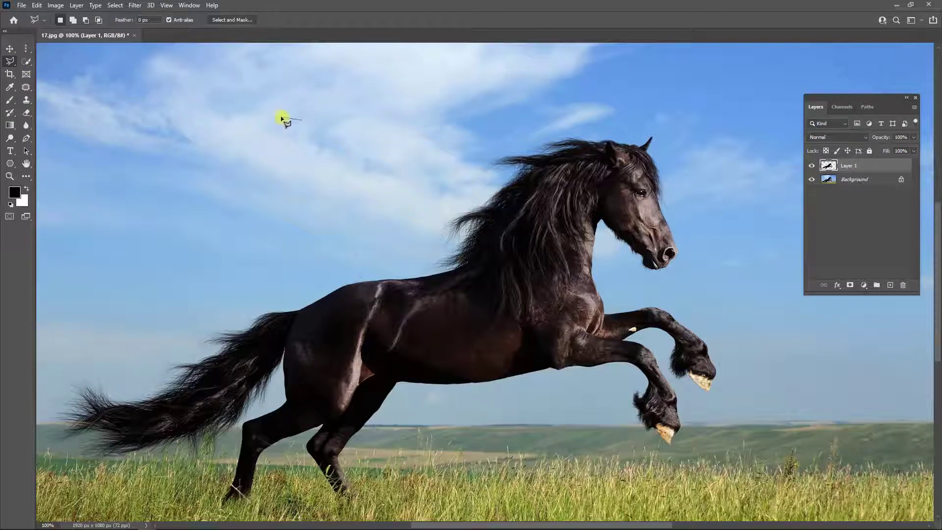
pyautogui.click(282, 117)
pyautogui.click(433, 123)
pyautogui.click(289, 204)
pyautogui.click(250, 128)
pyautogui.click(289, 119)
pyautogui.hotkey('ctrl', 'd')
# - Set the Magnetic Lasso width to 43 px, try tracing the horse's back from the rump, and cancel the outline
pyautogui.rightClick(10, 61)
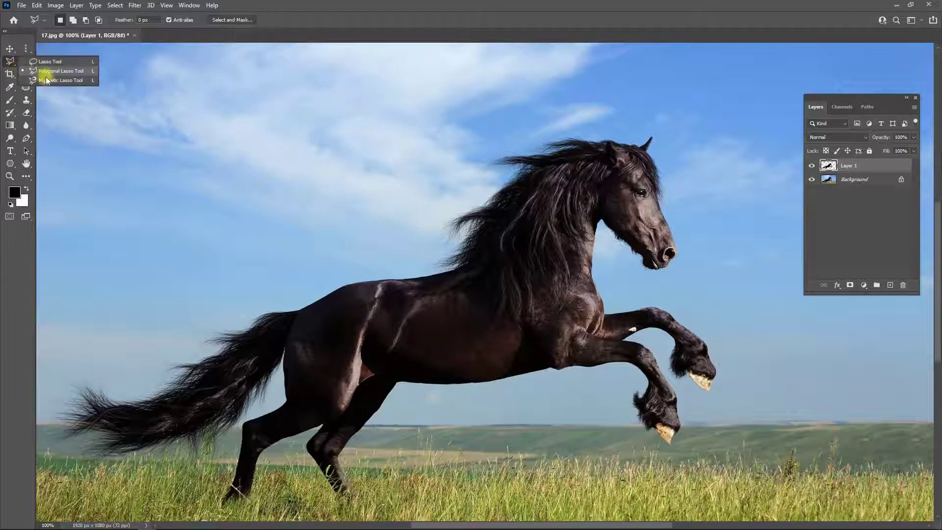
pyautogui.click(46, 80)
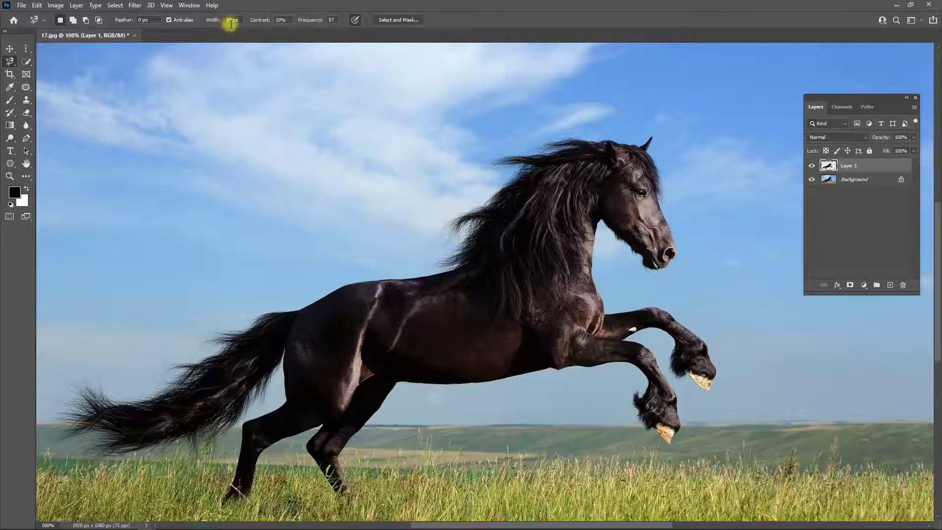
pyautogui.moveTo(225, 21); pyautogui.dragTo(240, 21)
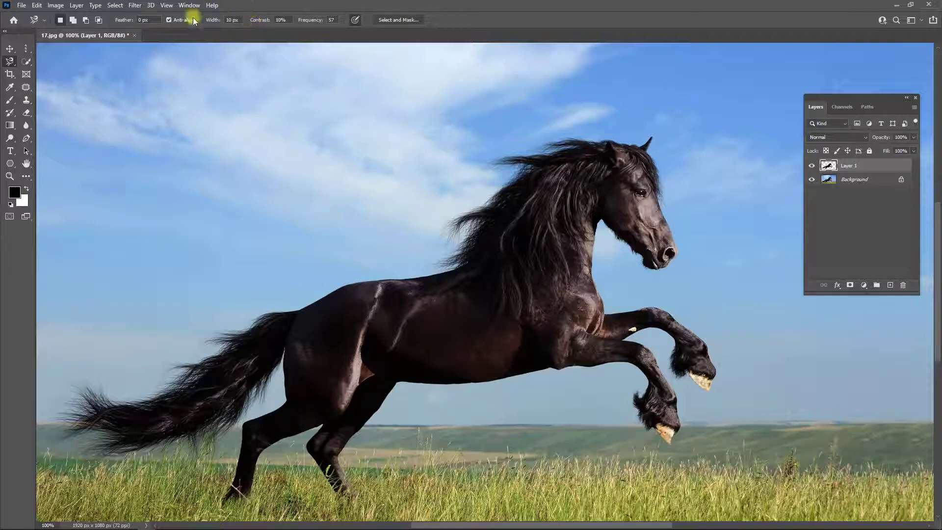
pyautogui.moveTo(211, 22); pyautogui.dragTo(258, 74)
pyautogui.click(325, 297)
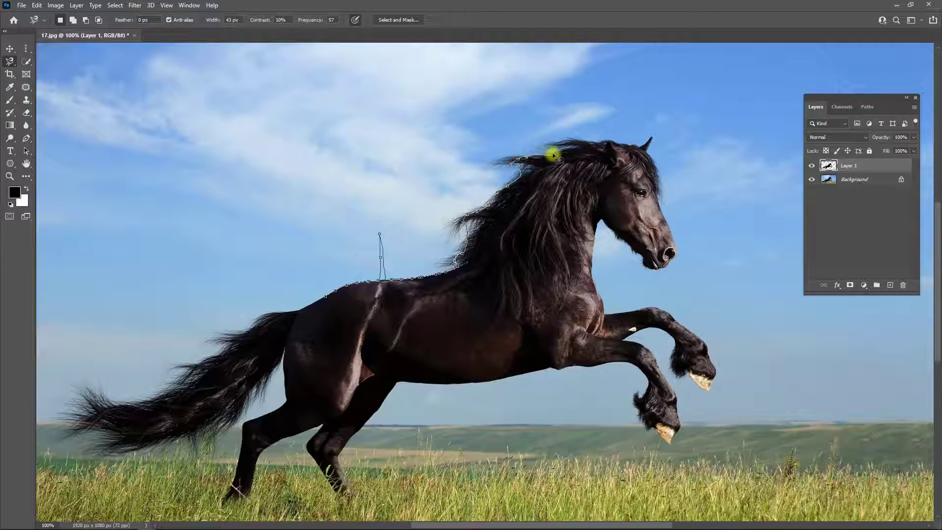
pyautogui.press('Escape')
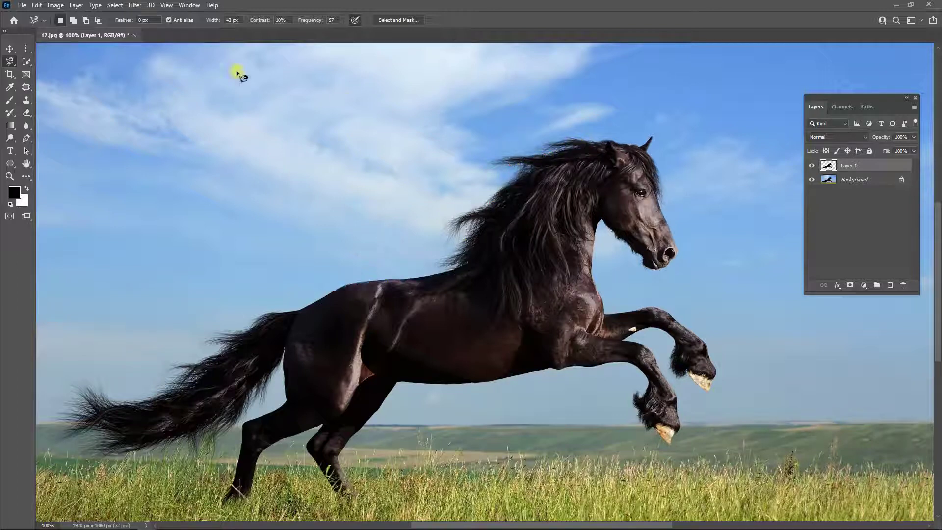
# - Try a Magnetic Lasso width of 100 px along the horse's back, remove the stray anchor above it and cancel the outline
pyautogui.click(232, 20)
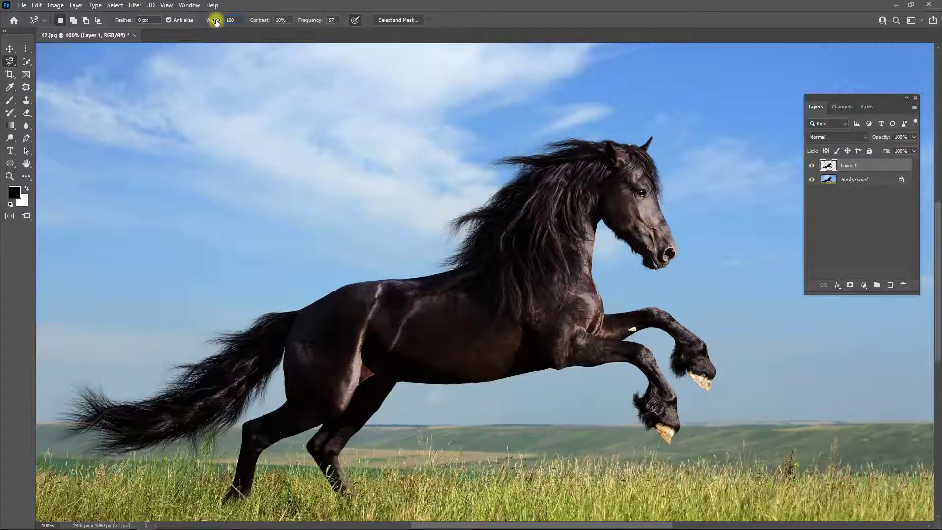
pyautogui.click(298, 309)
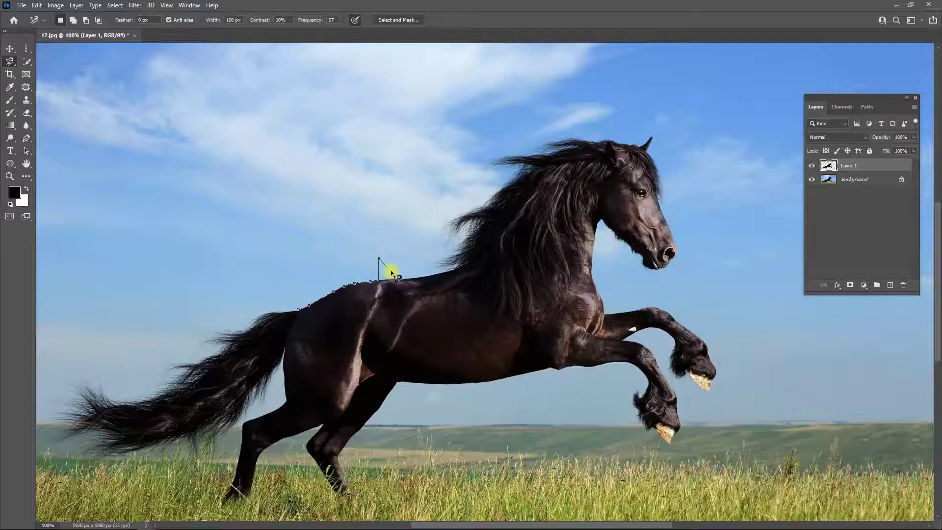
pyautogui.press('Delete')
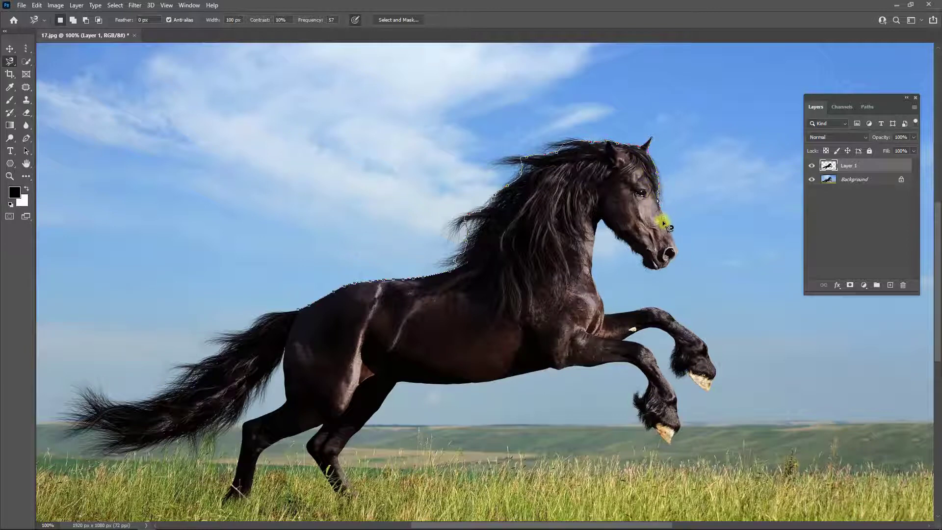
pyautogui.press('Escape')
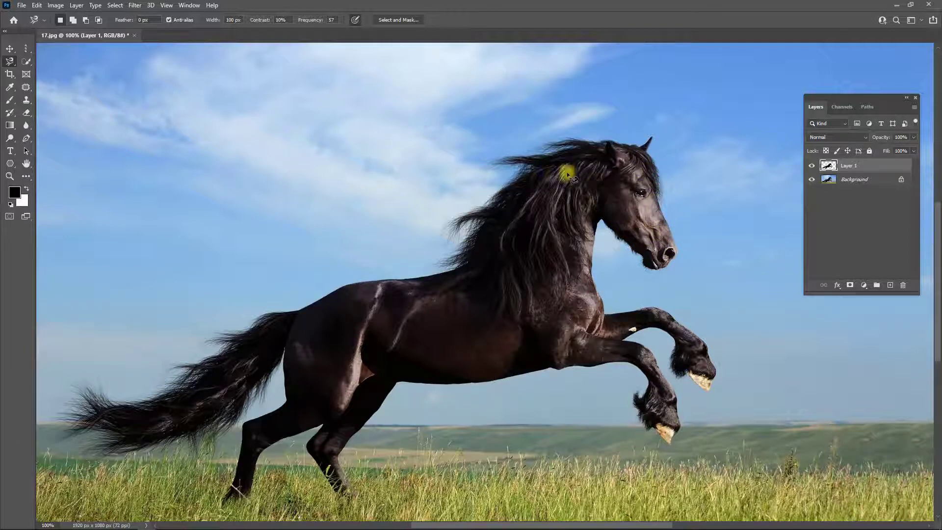
# - Set the Magnetic Lasso width to 1 px, test it along the horse's back towards the mane and cancel the outline
pyautogui.click(10, 48)
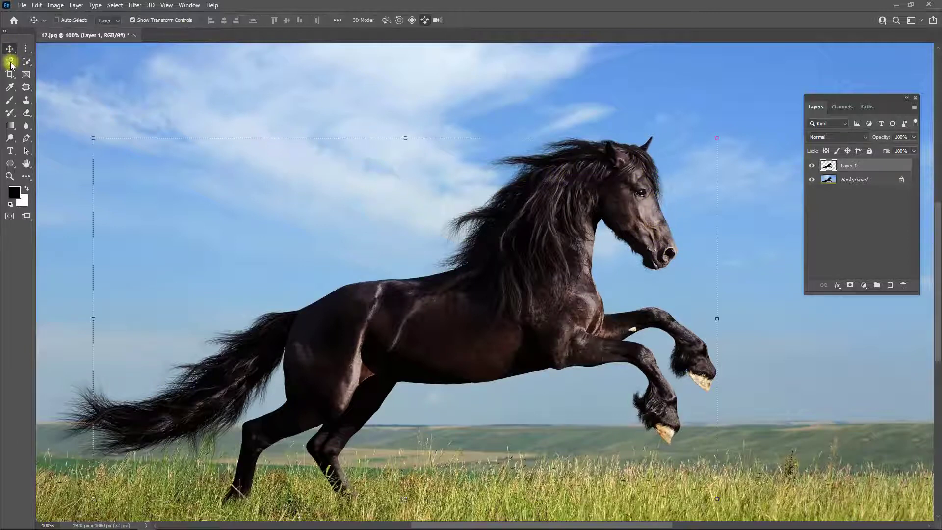
pyautogui.click(10, 61)
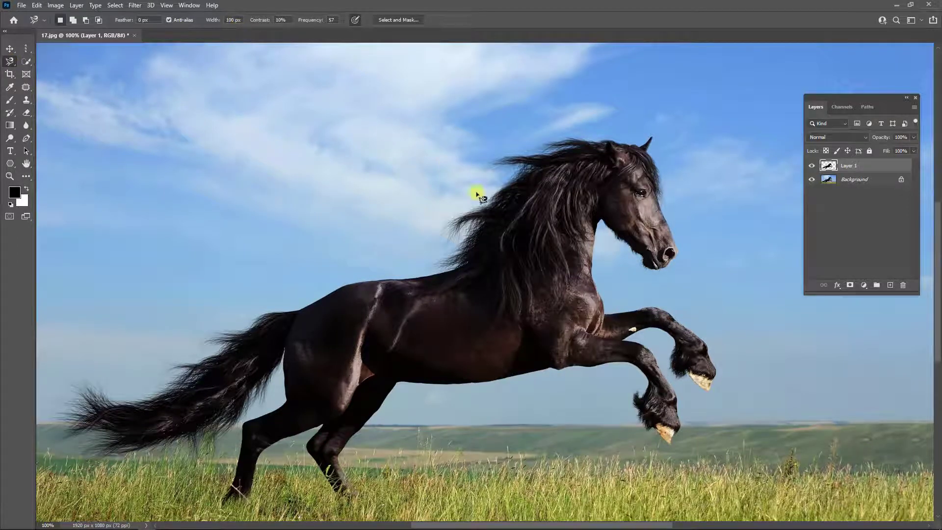
pyautogui.click(234, 20)
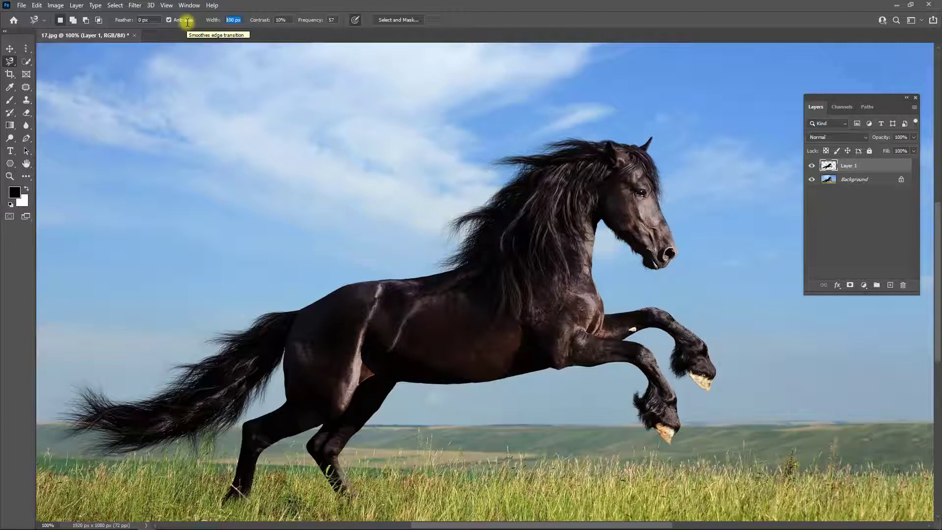
pyautogui.press('BackSpace')
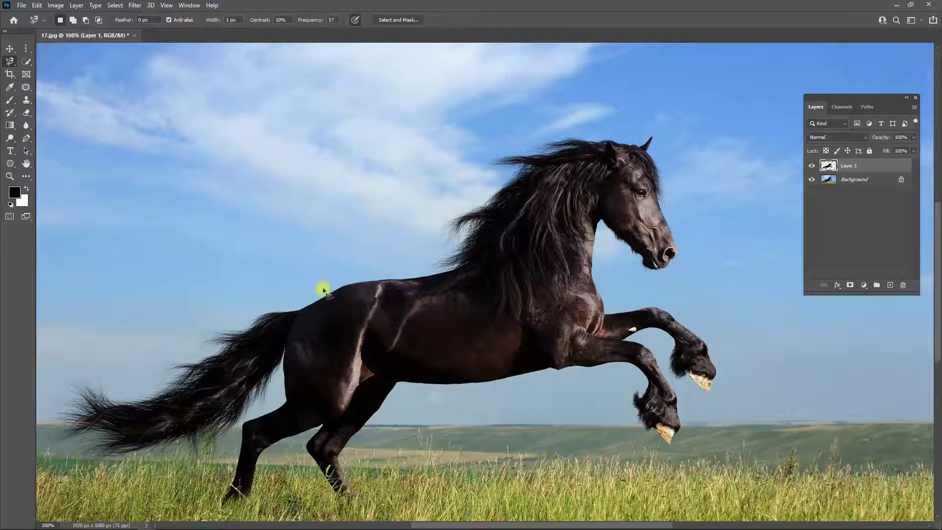
pyautogui.click(326, 293)
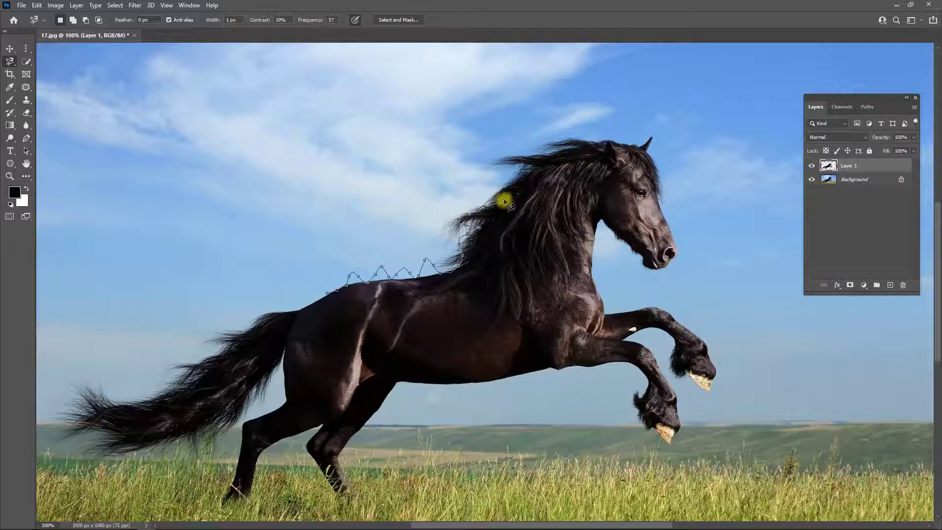
pyautogui.press('Escape')
# - Undo the trial selections and the layer copy until the magnetic selection around the horse on the Background is restored
pyautogui.rightClick(31, 49)
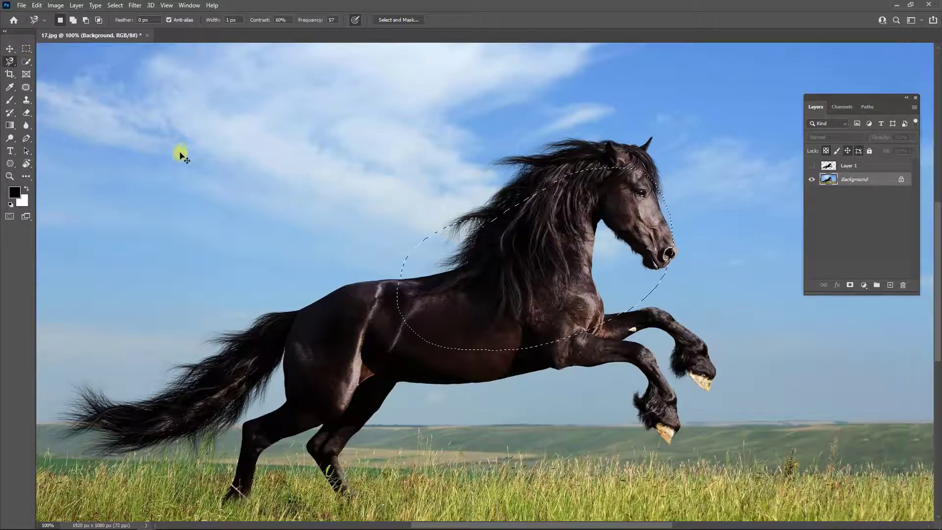
pyautogui.hotkey('ctrl', 'd')
pyautogui.hotkey('ctrl', 'z')
pyautogui.hotkey('ctrl', 'z')
pyautogui.hotkey('ctrl', 'z')
pyautogui.hotkey('ctrl', 'z')
pyautogui.hotkey('ctrl', 'z')
pyautogui.hotkey('ctrl', 'z')
pyautogui.hotkey('ctrl', 'z')
pyautogui.hotkey('ctrl', 'z')
pyautogui.hotkey('ctrl', 'z')
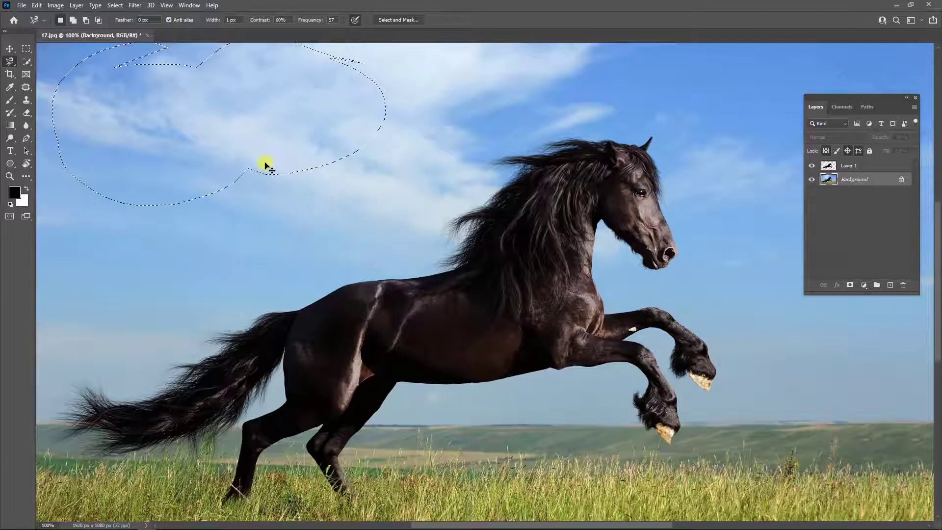
pyautogui.hotkey('ctrl', 'z')
pyautogui.hotkey('ctrl', 'z')
pyautogui.hotkey('ctrl', 'z')
pyautogui.hotkey('ctrl', 'z')
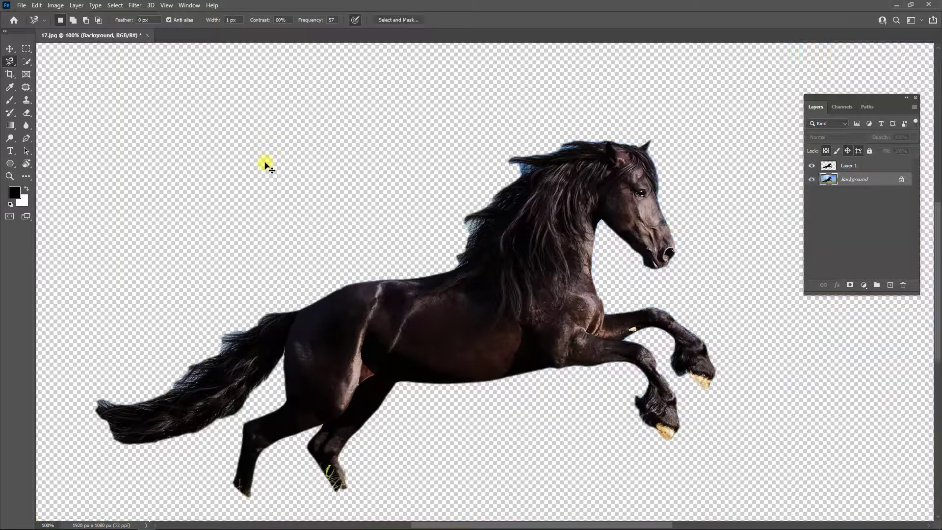
pyautogui.hotkey('ctrl', 'z')
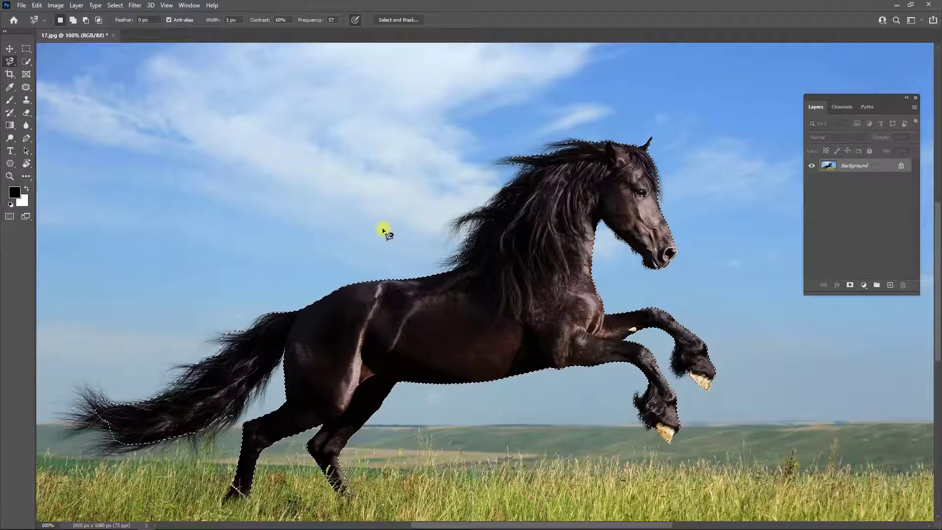
# - Open the horse selection in Select and Mask, set the preview transparency to 77% and the edge-detection radius to 0 px
pyautogui.click(412, 20)
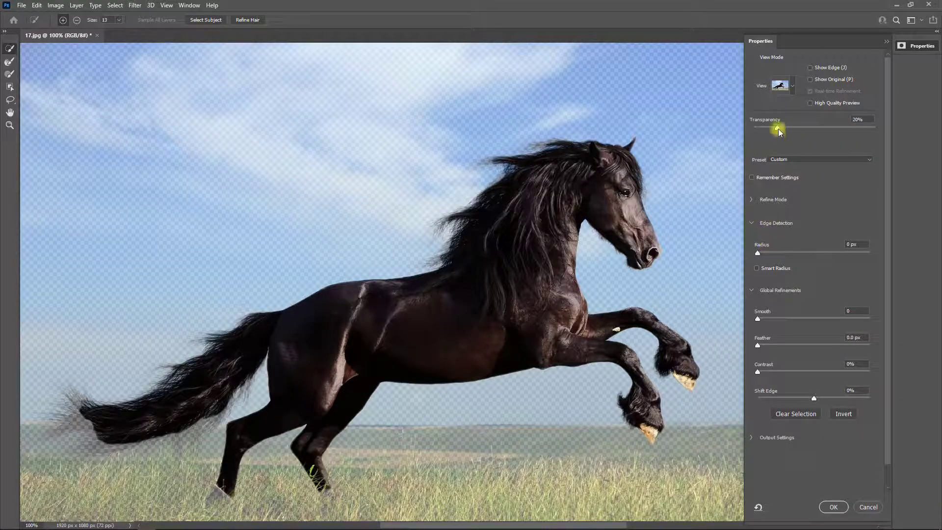
pyautogui.moveTo(778, 129); pyautogui.dragTo(846, 127)
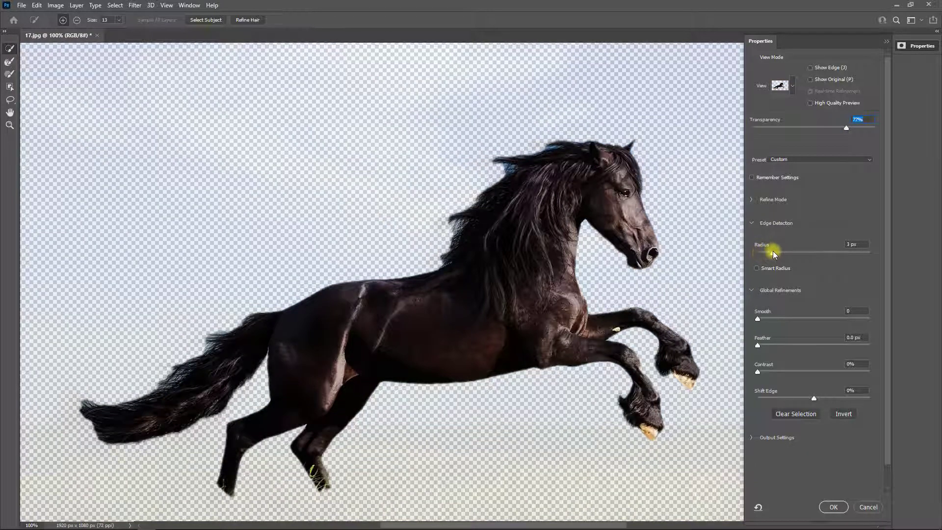
pyautogui.moveTo(772, 251); pyautogui.dragTo(759, 253)
pyautogui.moveTo(769, 252); pyautogui.dragTo(768, 252)
# - Adjust the global refinements to Smooth 7, Contrast 15% and Shift Edge +22%, and increase the feather
pyautogui.moveTo(758, 319); pyautogui.dragTo(758, 344)
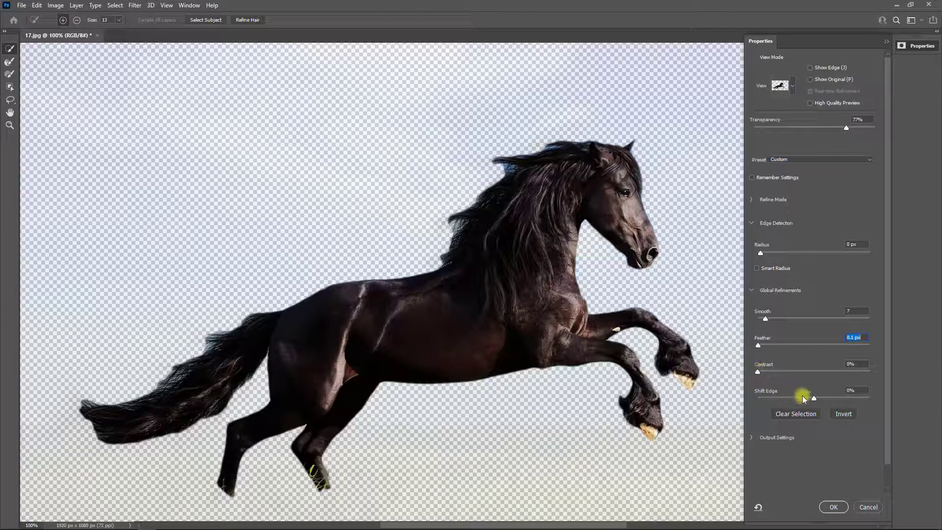
pyautogui.moveTo(771, 399)
pyautogui.mouseDown()
pyautogui.moveTo(835, 397)
pyautogui.moveTo(772, 396)
pyautogui.mouseUp()
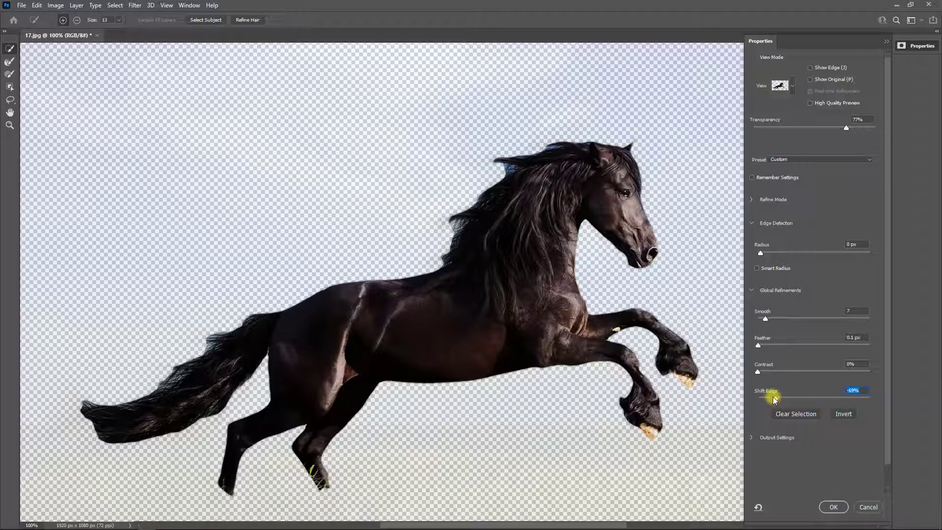
pyautogui.moveTo(774, 396); pyautogui.dragTo(826, 401)
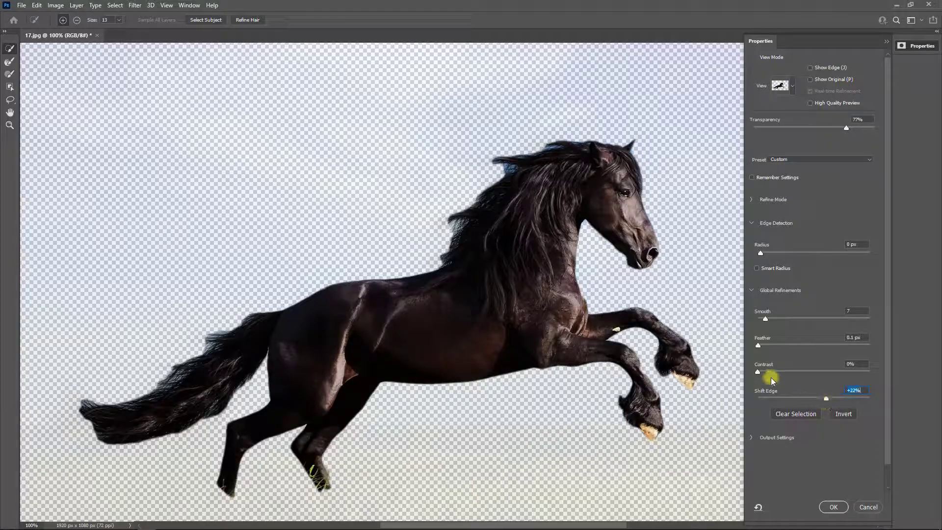
pyautogui.moveTo(761, 373); pyautogui.dragTo(778, 345)
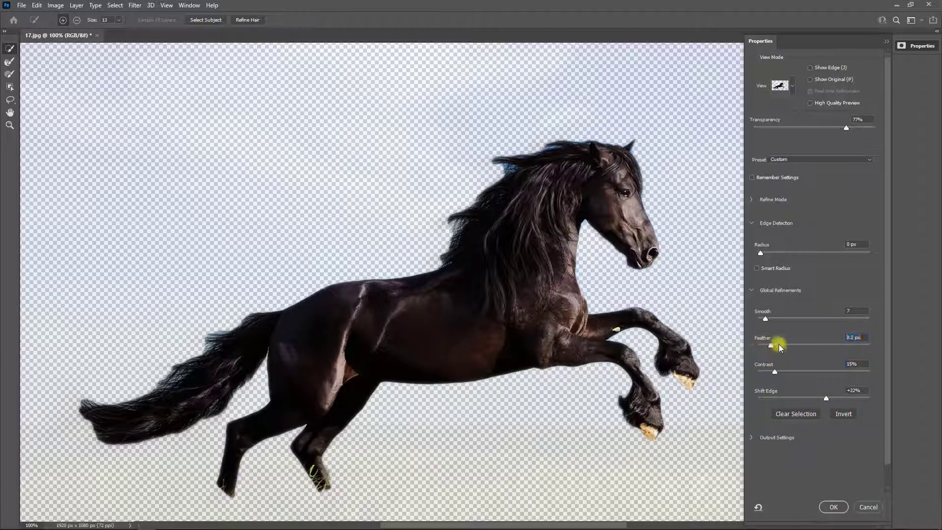
# - Try Refine Hair and an automatic Select Subject replacing the current horse selection, and leave Select and Mask without applying the changes
pyautogui.click(921, 48)
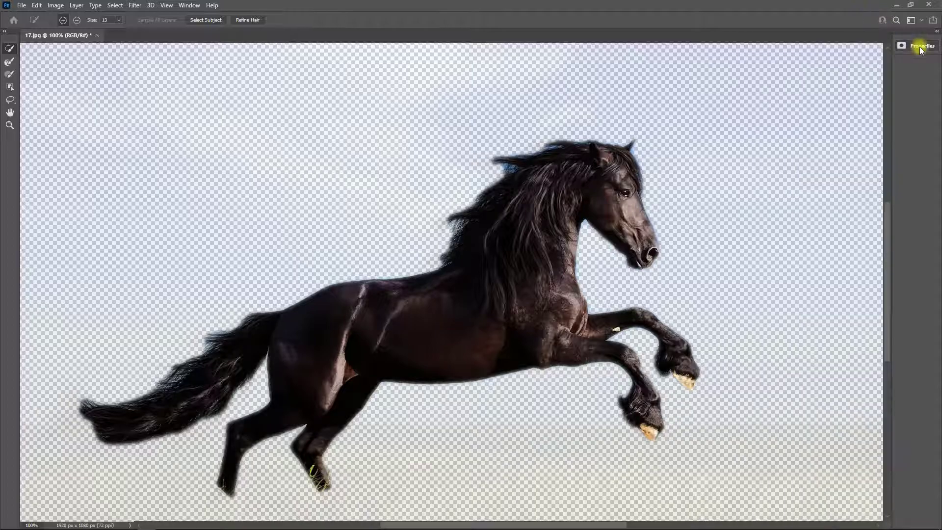
pyautogui.click(247, 22)
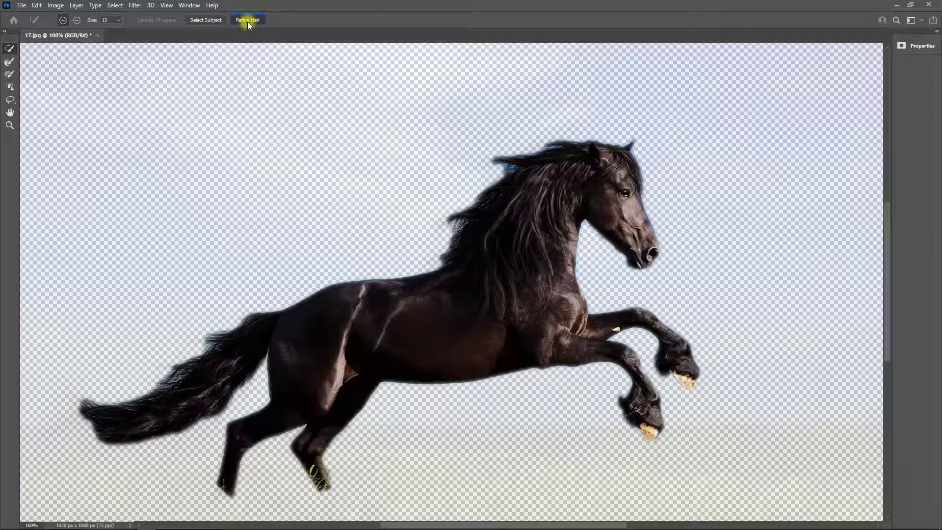
pyautogui.click(203, 23)
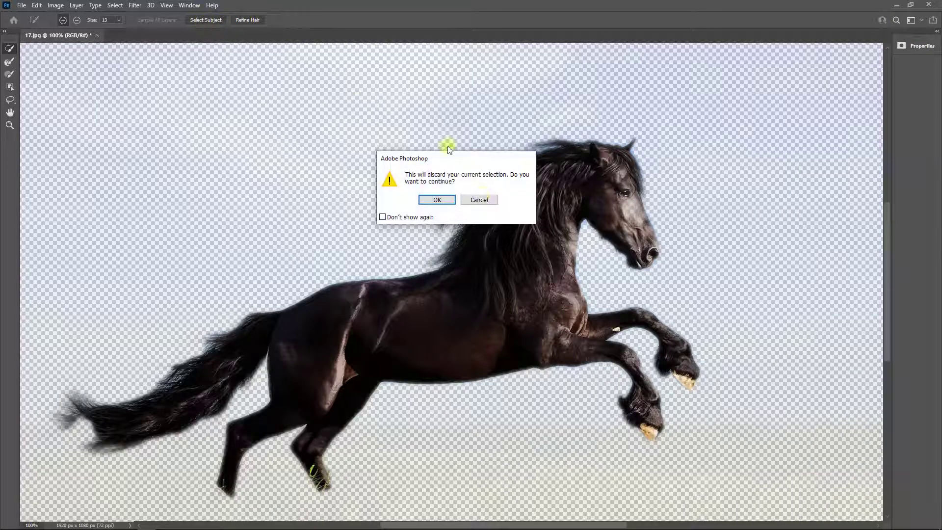
pyautogui.click(435, 200)
pyautogui.press('Escape')
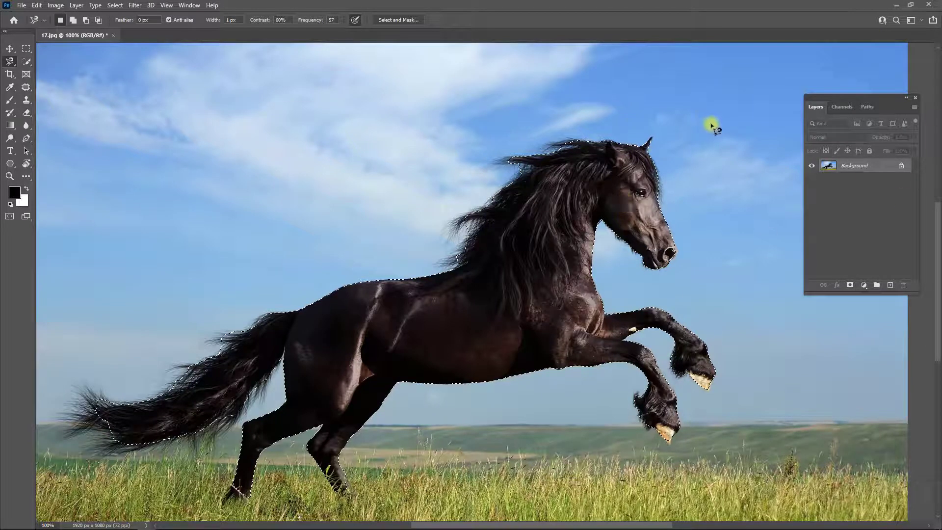
# - Review the Lasso tool variants and show the tool group containing Object Selection, Quick Selection and Magic Wand
pyautogui.rightClick(9, 61)
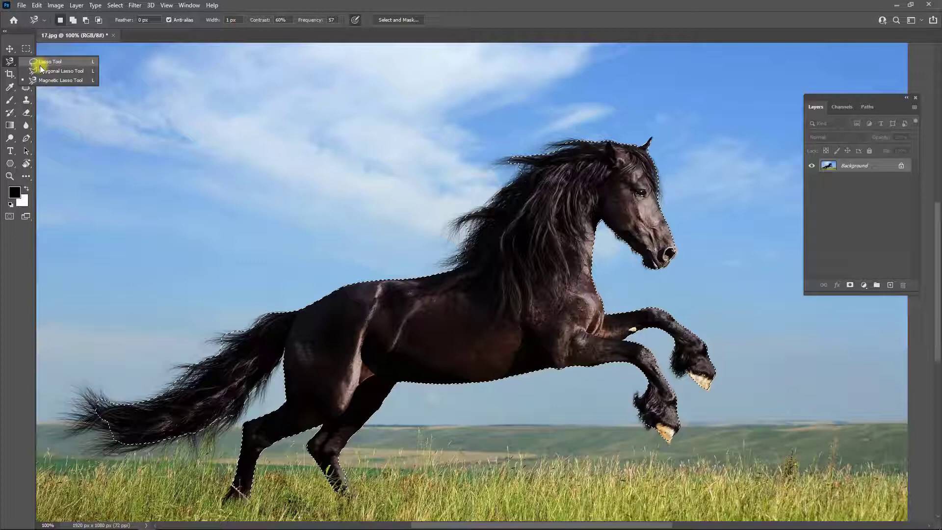
pyautogui.click(6, 58)
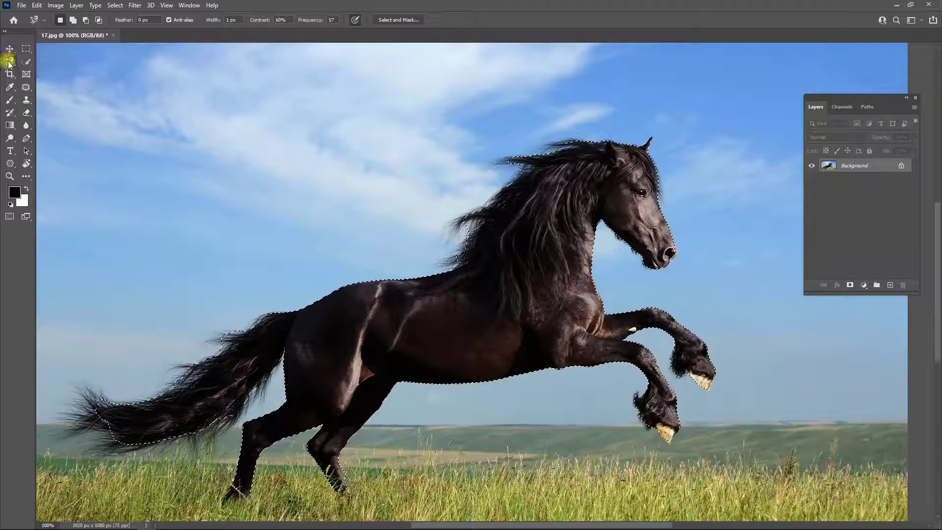
pyautogui.click(8, 63)
pyautogui.click(10, 49)
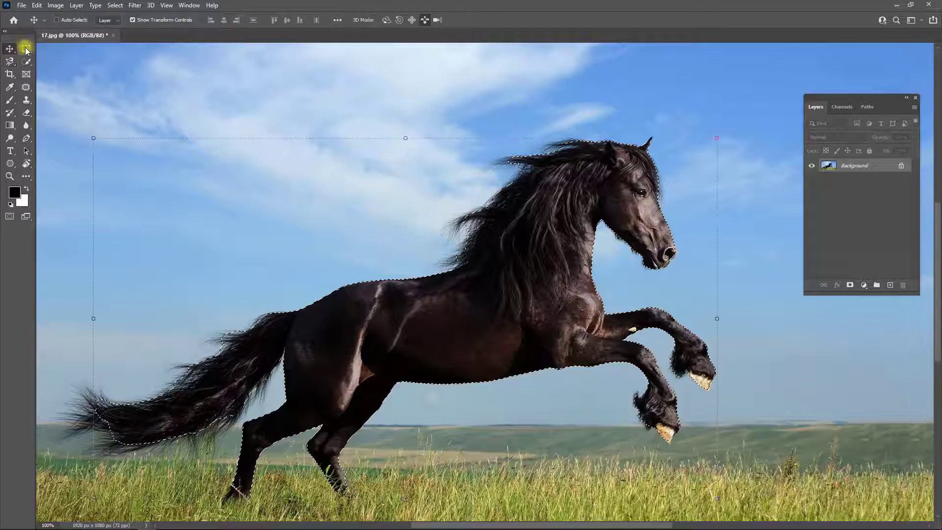
pyautogui.click(10, 60)
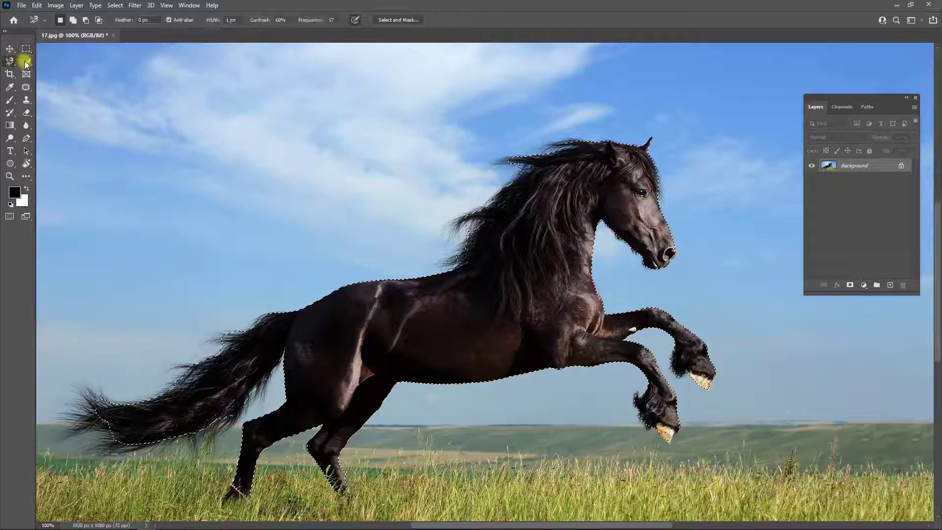
pyautogui.moveTo(25, 63); pyautogui.dragTo(83, 62)
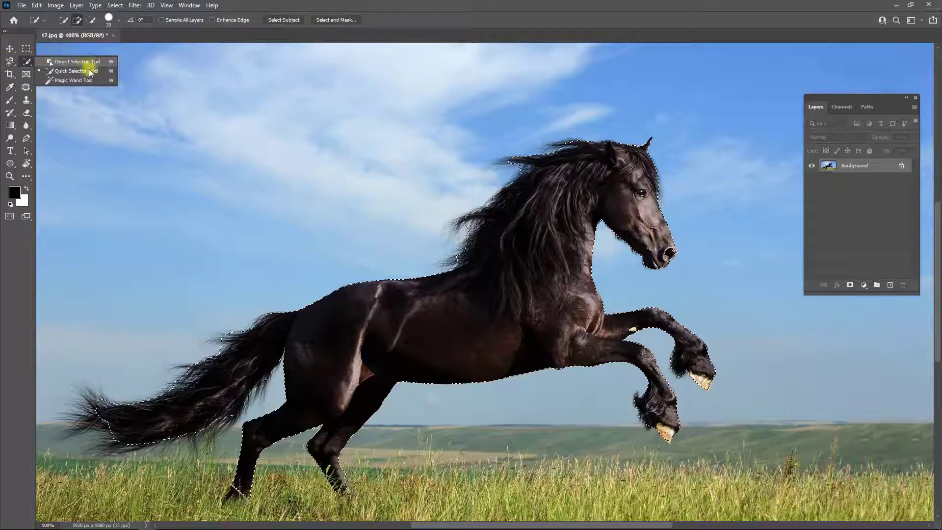